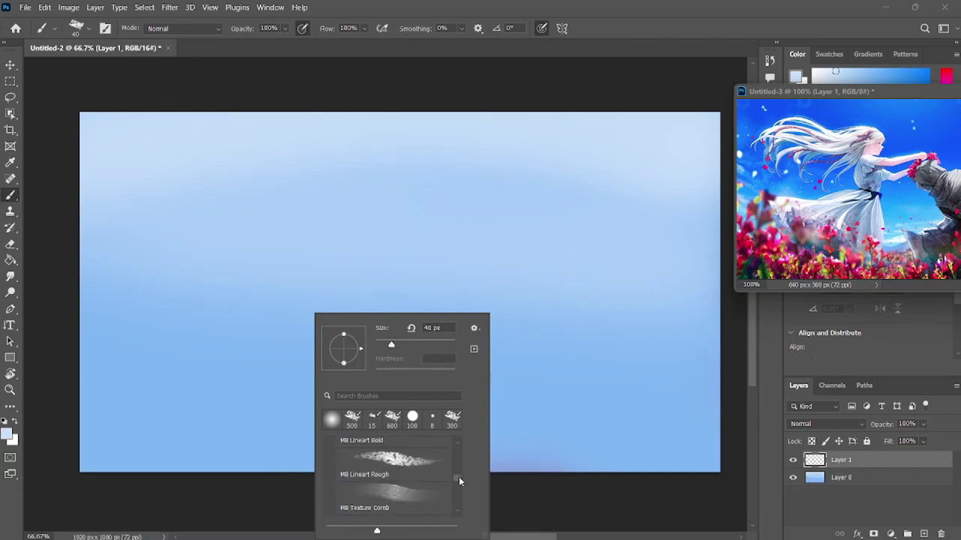
Step: Sketch the girl's head, torso and outstretched arms in purple on Layer 1 with a 9 px brush
left_click(456, 269)
mouse_move(810, 91)
left_mouse_down()
mouse_move(806, 323)
mouse_move(793, 258)
left_mouse_up()
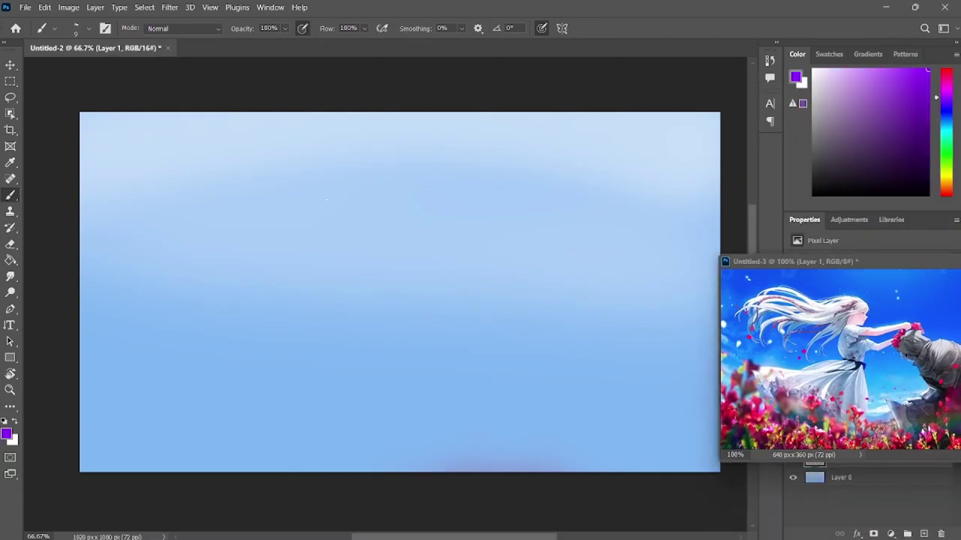
left_click_drag(330, 187, 329, 188)
mouse_move(310, 214)
left_mouse_down()
mouse_move(349, 216)
mouse_move(298, 303)
mouse_move(297, 323)
left_mouse_up()
left_click_drag(304, 240, 309, 255)
mouse_move(323, 255)
left_mouse_down()
mouse_move(360, 259)
mouse_move(426, 249)
left_mouse_up()
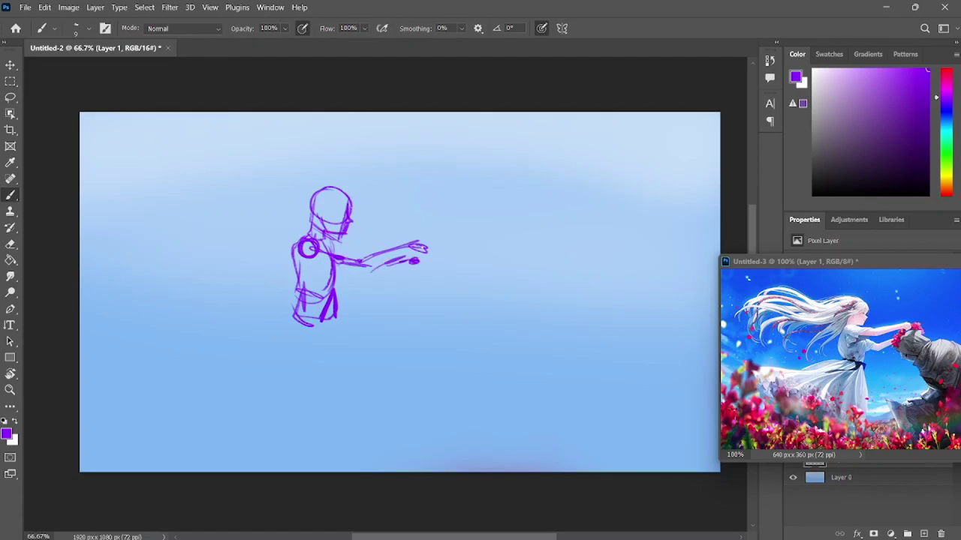
Step: Sketch the long skirt in purple, flaring backward from the waist
left_click_drag(334, 332, 315, 443)
left_click_drag(319, 330, 154, 379)
left_click_drag(274, 392, 146, 444)
Step: Sketch the facial details, the fringe and the first hair strand blowing back from the crown
scroll(389, 411, "up", 5)
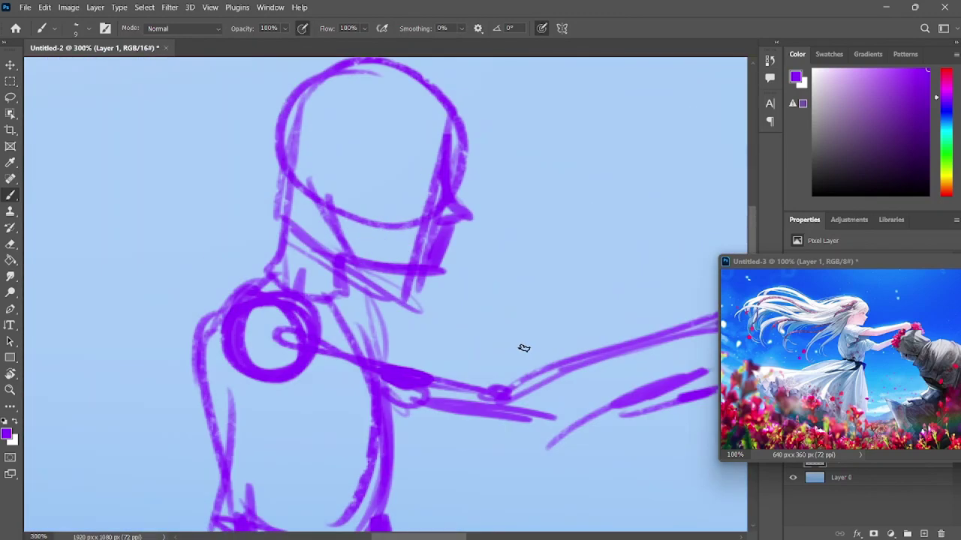
left_click_drag(347, 155, 473, 201)
left_click_drag(442, 232, 399, 258)
left_click_drag(447, 84, 382, 164)
left_click_drag(398, 69, 275, 195)
left_click_drag(365, 60, 95, 141)
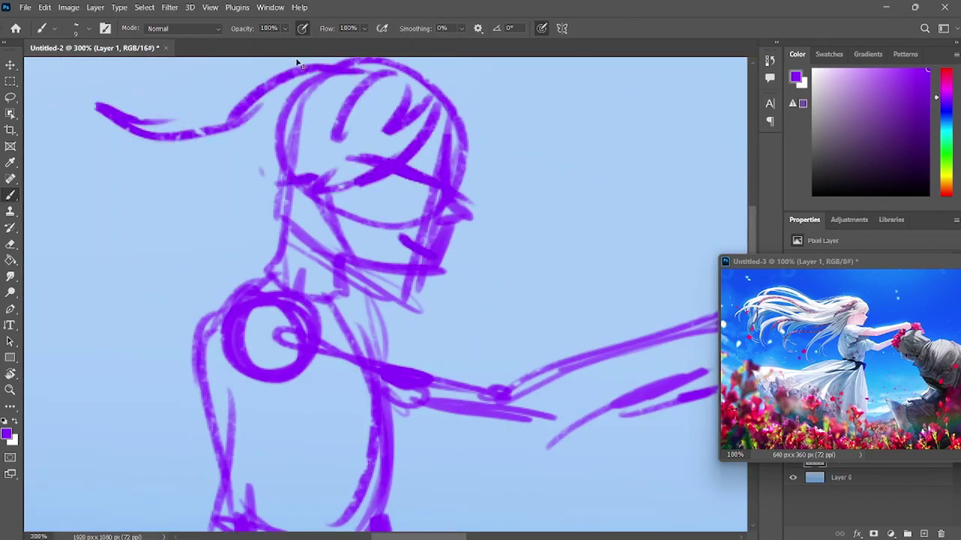
Step: Sketch the long wind-blown hair strands streaming behind the girl's head and shoulders in purple
scroll(385, 296, "down", 2)
left_click_drag(290, 234, 83, 324)
left_click_drag(124, 288, 105, 359)
left_click_drag(174, 319, 153, 360)
left_click_drag(309, 299, 263, 413)
left_click_drag(259, 300, 171, 395)
left_click_drag(313, 218, 107, 248)
left_click_drag(303, 255, 110, 291)
left_click_drag(384, 307, 327, 383)
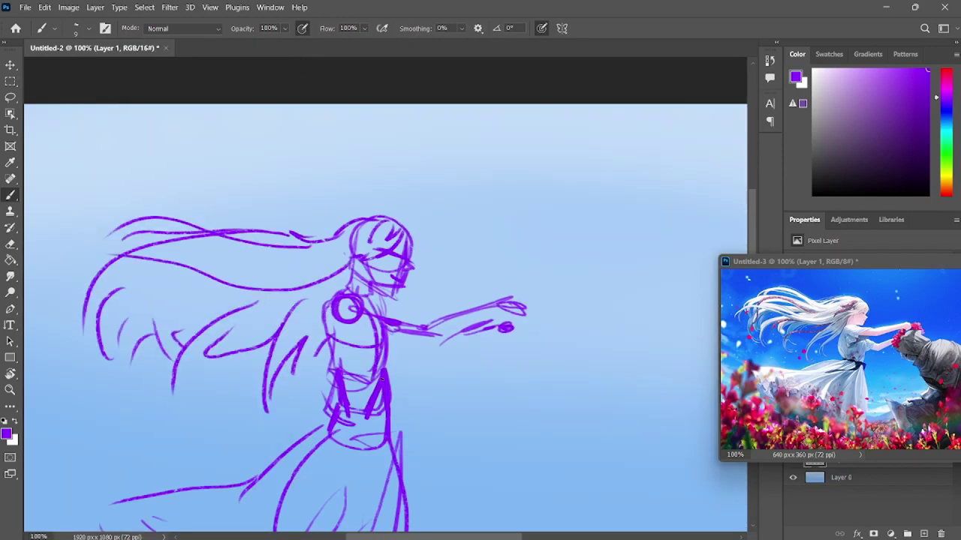
Step: Enlarge the whole figure sketch with Free Transform so it nearly fills the canvas height
key("ctrl+minus")
key("l")
key("ctrl+t")
left_click_drag(409, 240, 537, 375)
key("ctrl+minus")
key("Return")
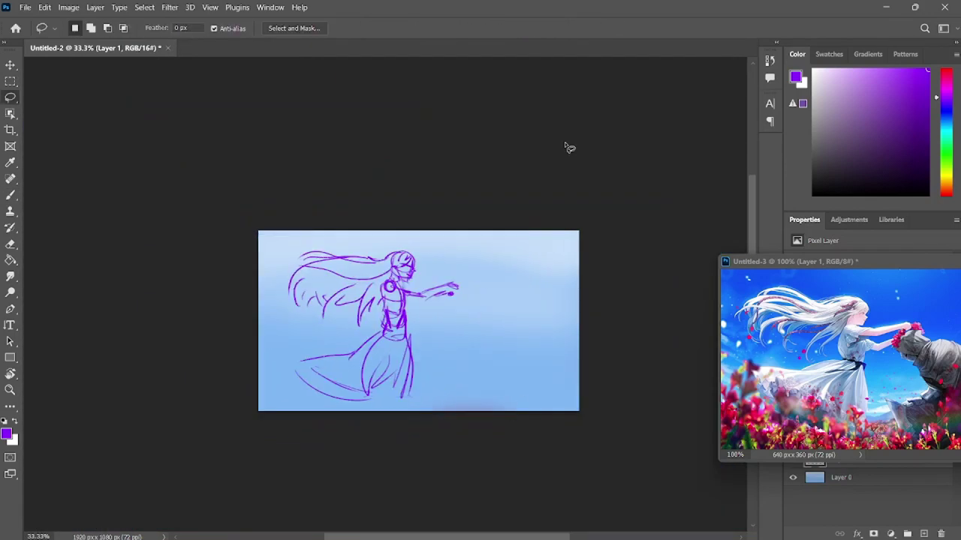
Step: Set the sketch layer's opacity to 68% and add an empty layer above it
left_click_drag(770, 264, 711, 155)
left_click_drag(922, 424, 939, 440)
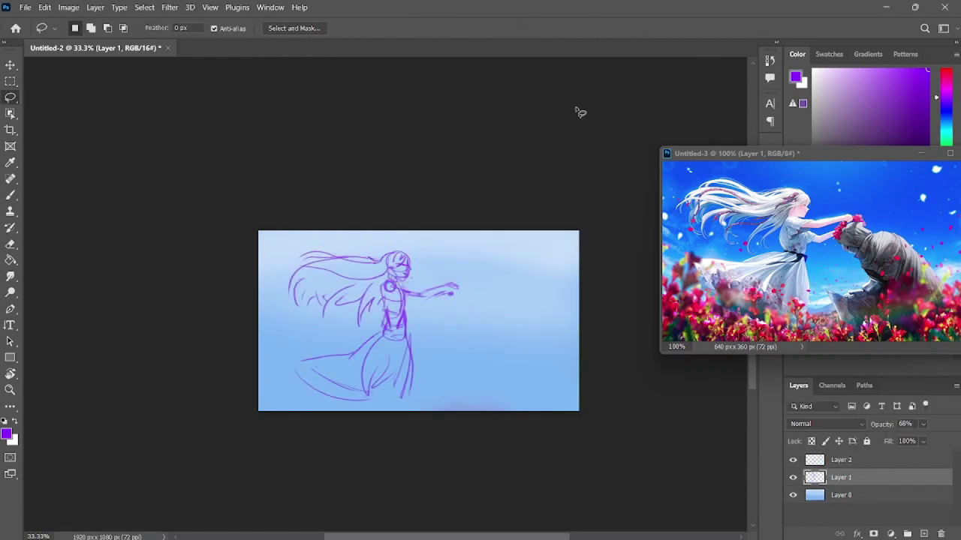
Step: Thicken the arm sketch, add the second arm on Layer 1, and adjust its forearm and hand with the Lasso and Free Transform
key("b")
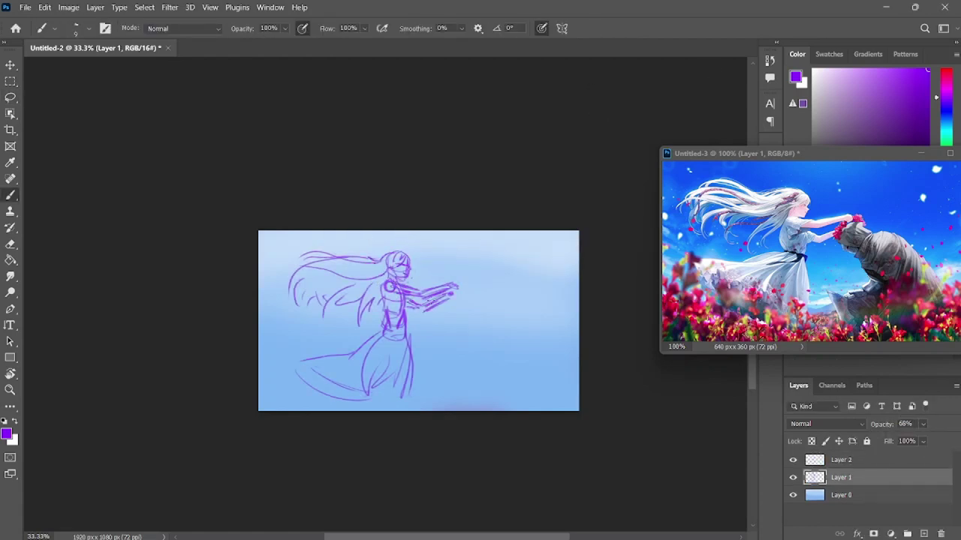
key("l")
left_click_drag(409, 291, 405, 316)
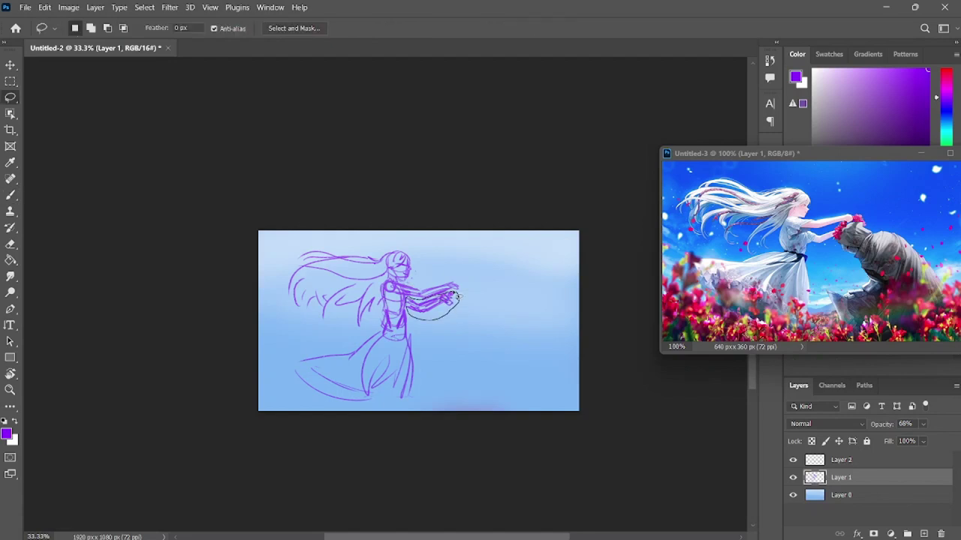
key("ctrl+t")
key("Escape")
key("ctrl+t")
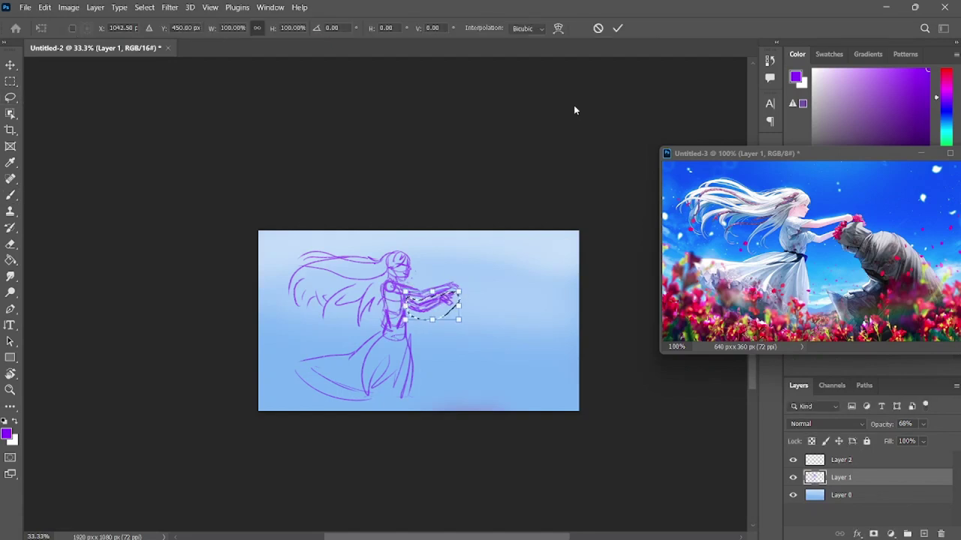
key("Return")
key("ctrl+d")
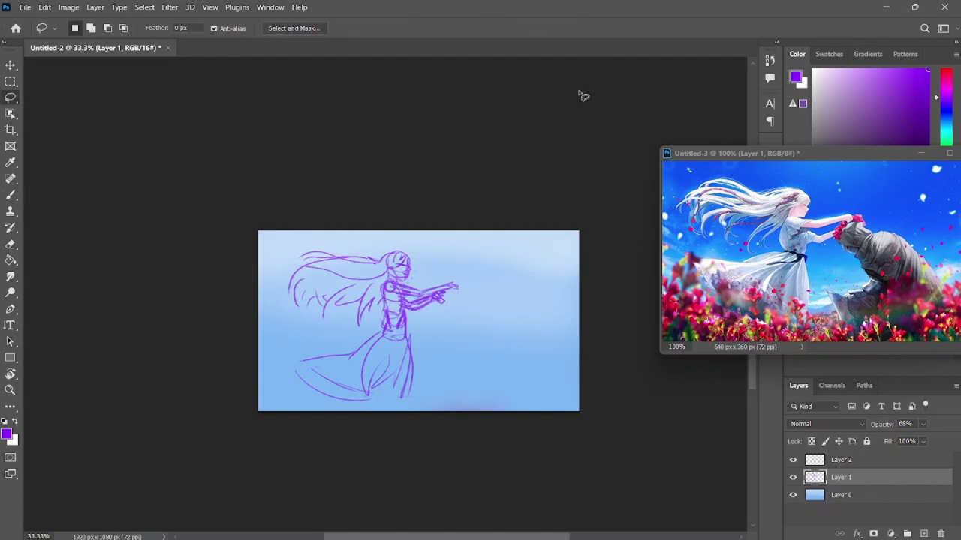
Step: Fade the sketch on Layer 1 further and prepare an orange brush on Layer 2
key("alt+Tab")
key("3")
left_click(893, 459)
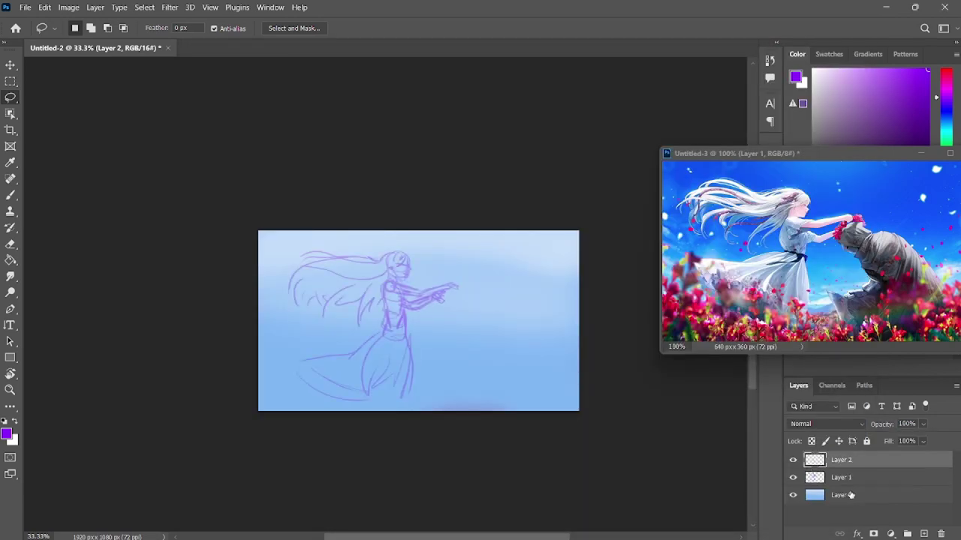
key("b")
left_click_drag(948, 96, 947, 72)
left_click(909, 80)
Step: Outline the face profile, jaw, ear and neck in orange over the sketch on Layer 2
key("ctrl+minus")
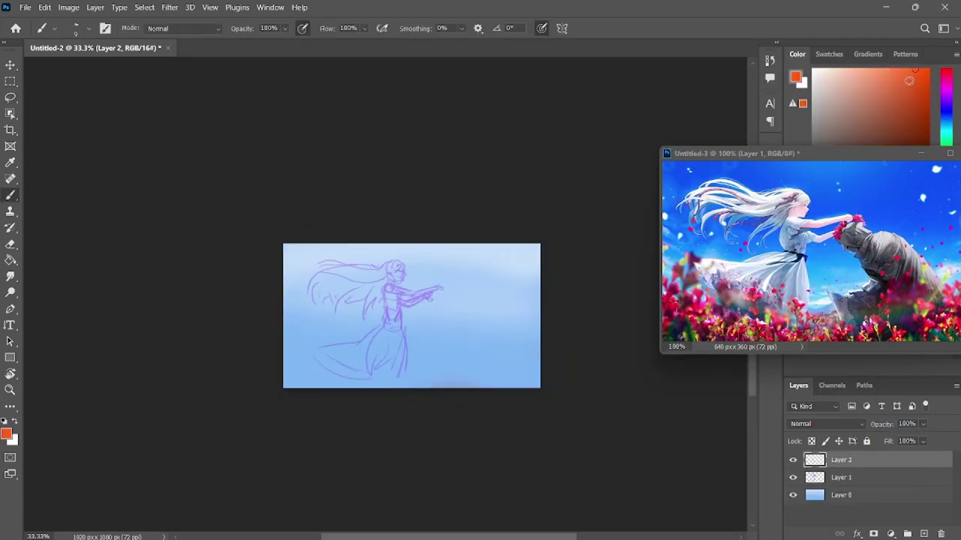
scroll(360, 296, "up", 5)
left_click_drag(750, 153, 679, 98)
left_click(395, 193)
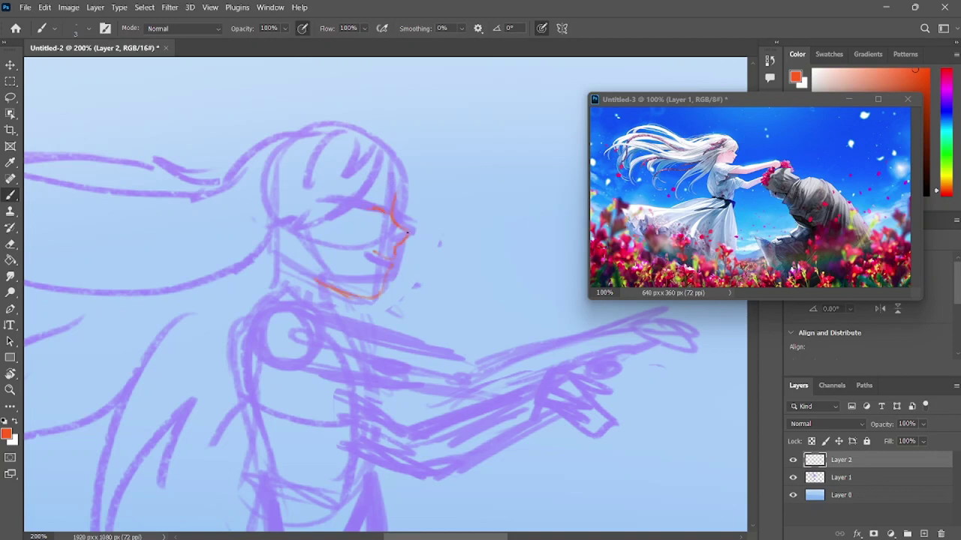
key("ctrl+z")
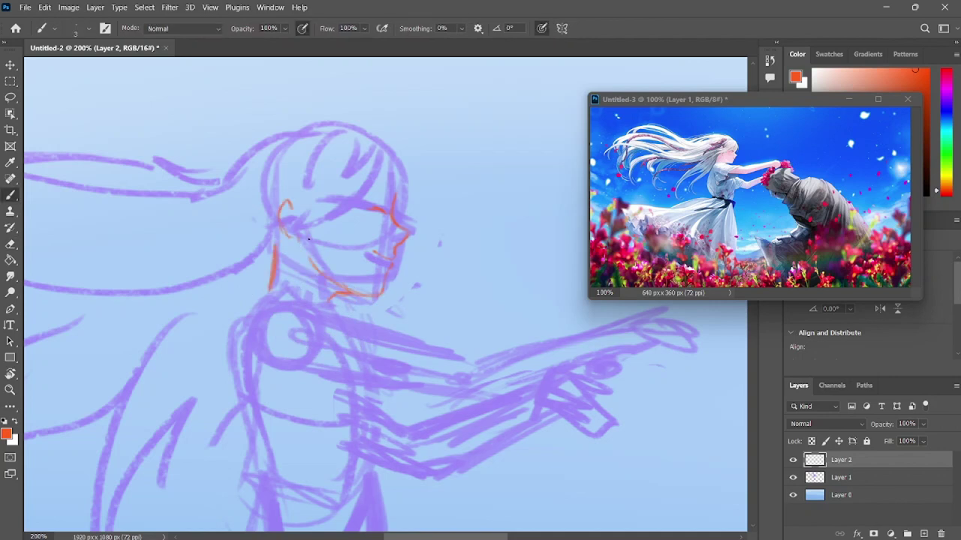
key("ctrl+z")
Step: Sample the off-white hair colour from the reference image and draw fine strands over the fringe and crown
left_click(733, 150, "alt")
left_click_drag(747, 99, 770, 95)
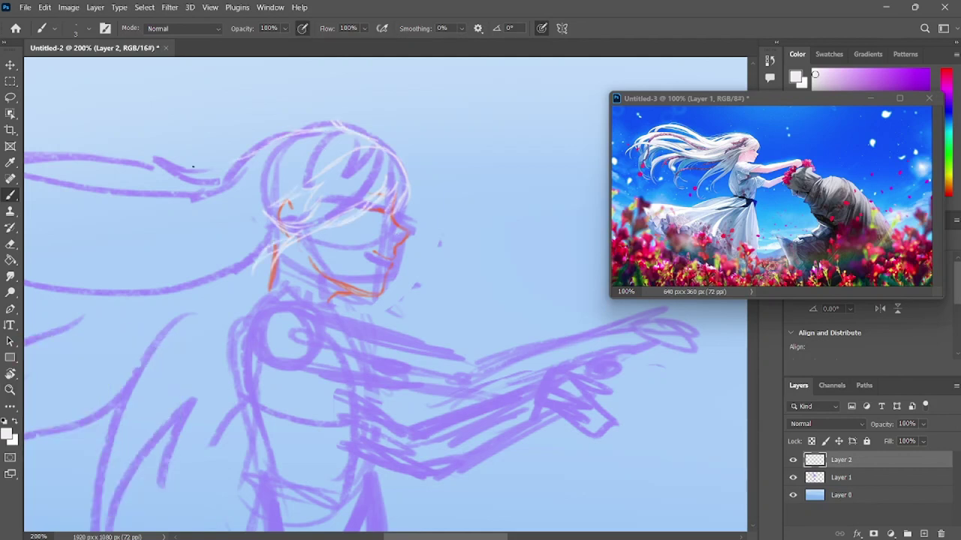
key("ctrl+minus")
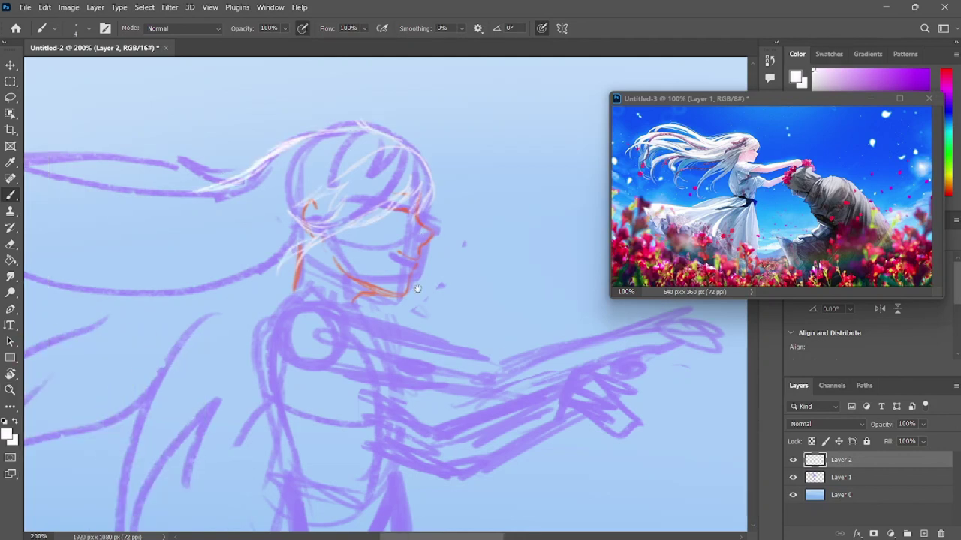
Step: Paint the long upper hair strands in white with a 15 px brush, flowing back from the crown
left_click_drag(398, 259, 175, 247)
mouse_move(413, 257)
left_mouse_down()
mouse_move(327, 261)
mouse_move(206, 224)
left_mouse_up()
mouse_move(426, 255)
left_mouse_down()
mouse_move(179, 287)
mouse_move(135, 311)
left_mouse_up()
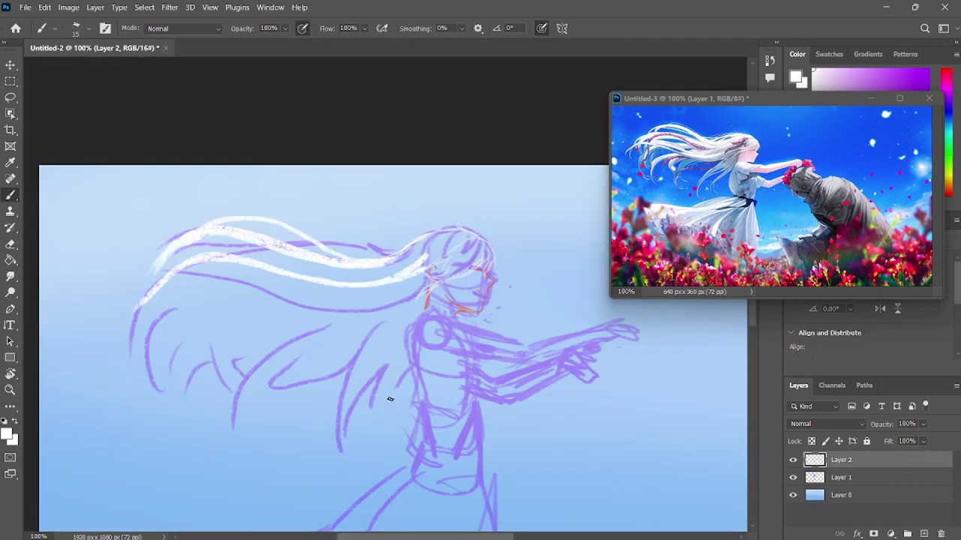
left_click_drag(419, 284, 122, 308)
left_click_drag(421, 255, 122, 357)
left_click_drag(431, 236, 306, 239)
left_click_drag(200, 280, 137, 349)
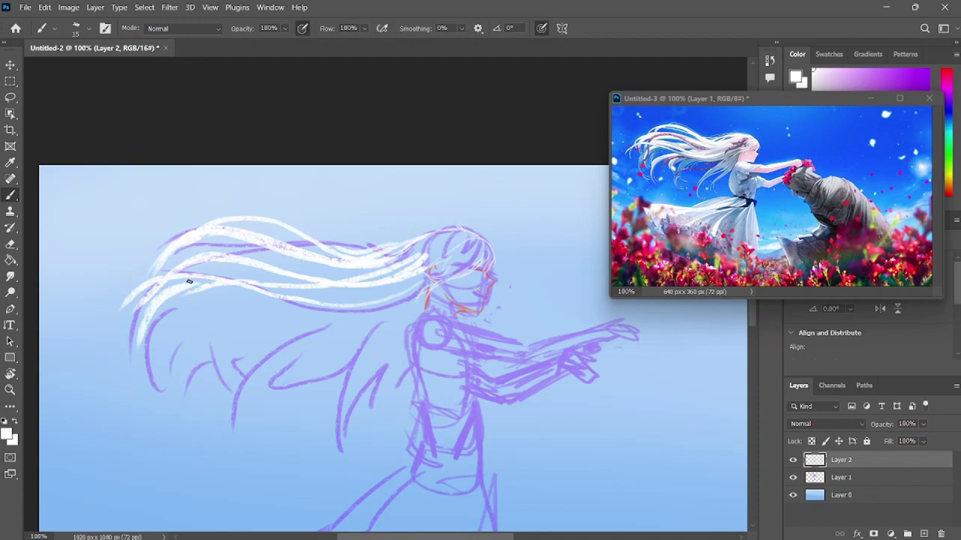
left_click_drag(318, 249, 217, 223)
mouse_move(421, 250)
left_mouse_down()
mouse_move(212, 280)
mouse_move(473, 237)
left_mouse_up()
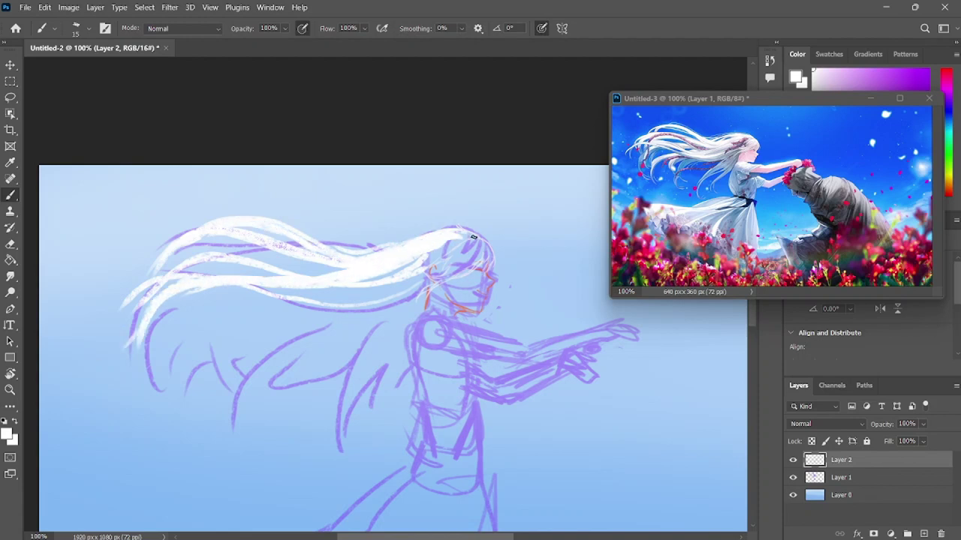
Step: Sample a muted blue and paint the shadowed hair strands hanging behind the shoulder
mouse_move(279, 261)
left_mouse_down()
mouse_move(163, 285)
mouse_move(413, 279)
mouse_move(372, 413)
left_mouse_up()
left_click(336, 318, "alt")
left_click_drag(408, 347, 368, 409)
left_click_drag(375, 330, 342, 469)
mouse_move(375, 334)
left_mouse_down()
mouse_move(222, 390)
mouse_move(203, 424)
left_mouse_up()
Step: Hide the sketch on Layer 1 and paint more blue shadow strands under and between the white hair locks
left_click(792, 478)
left_click_drag(274, 327, 140, 408)
left_click_drag(368, 315, 171, 330)
mouse_move(406, 296)
left_mouse_down()
mouse_move(226, 333)
mouse_move(163, 297)
left_mouse_up()
left_click_drag(330, 227, 160, 270)
left_click_drag(409, 259, 280, 289)
left_click_drag(382, 250, 268, 264)
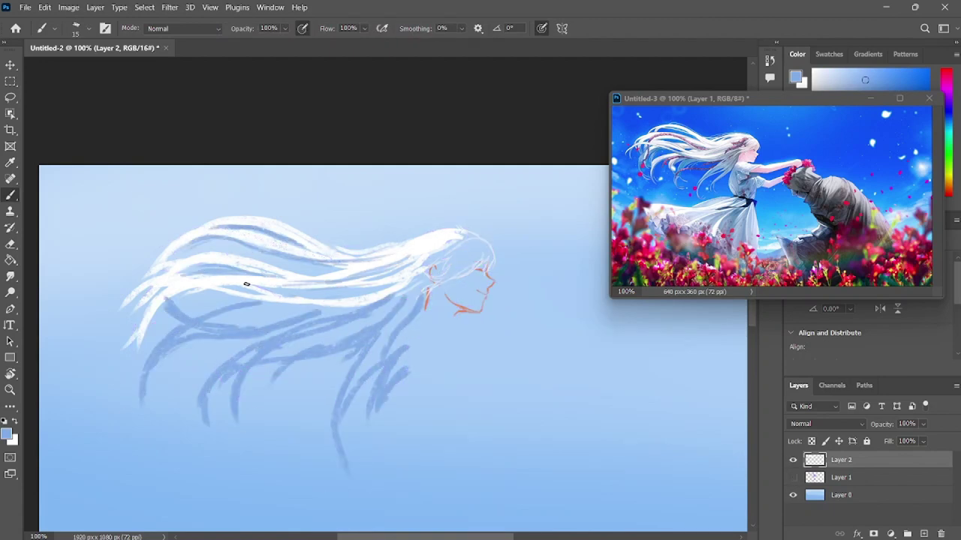
Step: Paint white strands over the lower blue hair and show the sketch on Layer 1 again
left_click(390, 294, "alt")
left_click_drag(405, 299, 339, 339)
left_click_drag(378, 309, 201, 397)
left_click_drag(336, 303, 160, 334)
left_click_drag(249, 315, 150, 370)
left_click_drag(408, 294, 365, 348)
left_click_drag(326, 304, 216, 323)
left_click(792, 478)
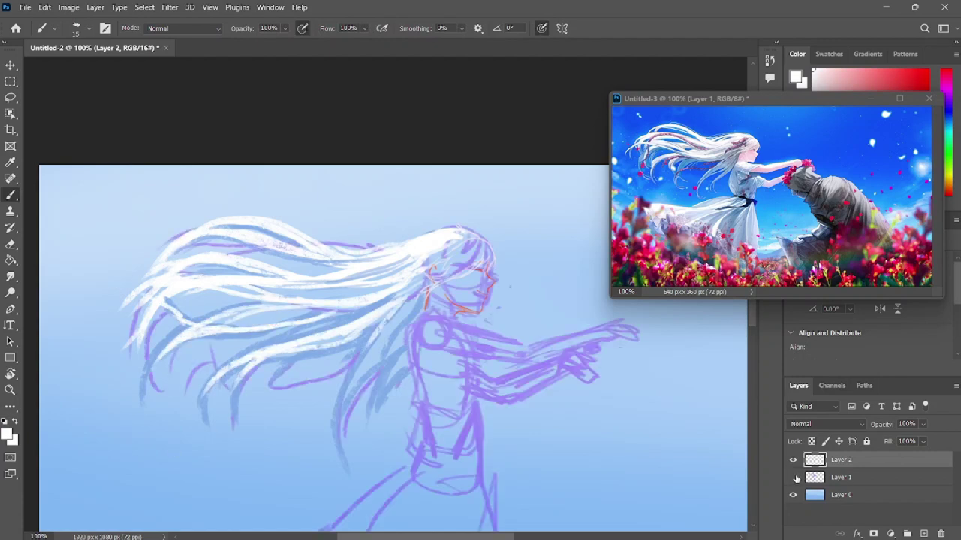
Step: Outline the dress's shoulder, back and sleeve edges in white with a thin brush
key("alt")
left_click(491, 274, "alt")
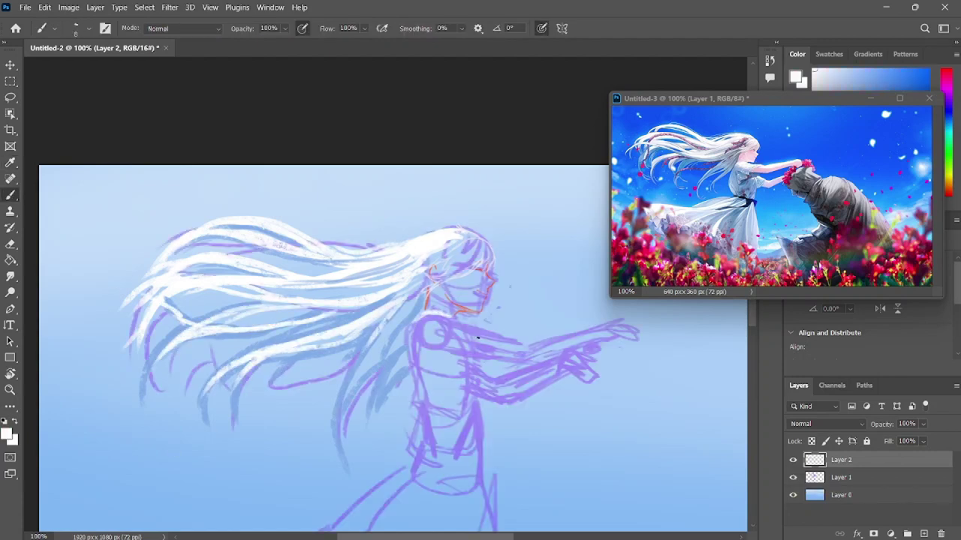
left_click_drag(458, 366, 380, 261)
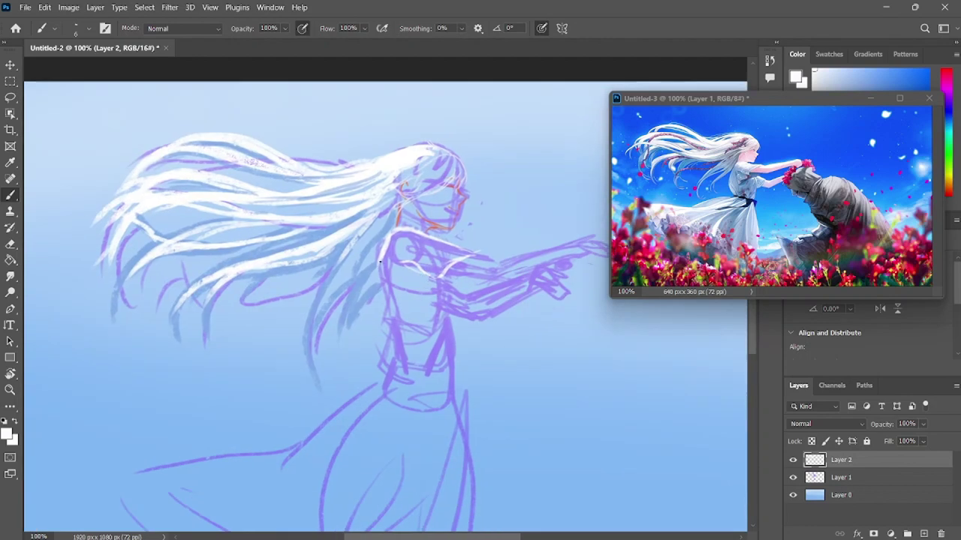
Step: Outline the bodice folds, waist and far sleeve in blue on Layer 2, fading the sketch on Layer 1 further
left_click(431, 315, "alt")
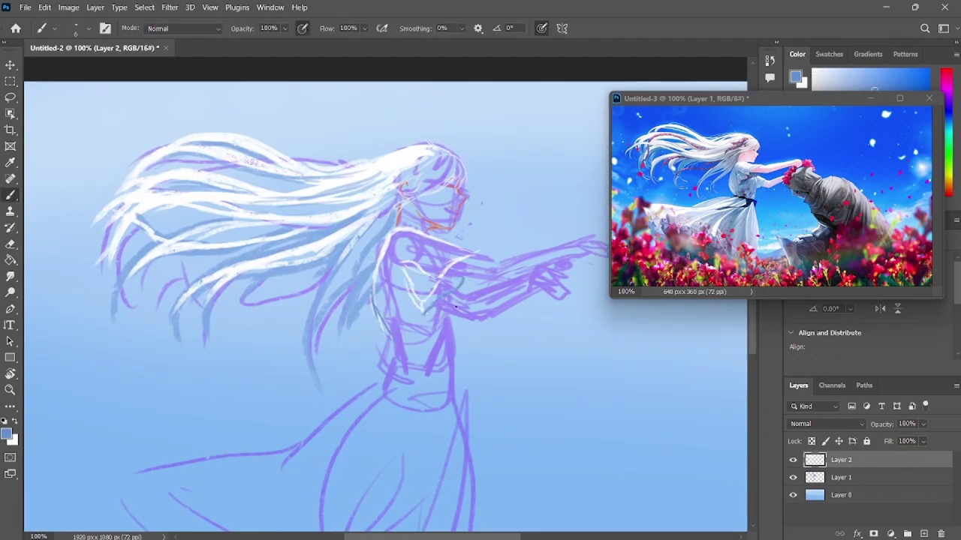
left_click(841, 477)
key("3")
left_click(854, 459)
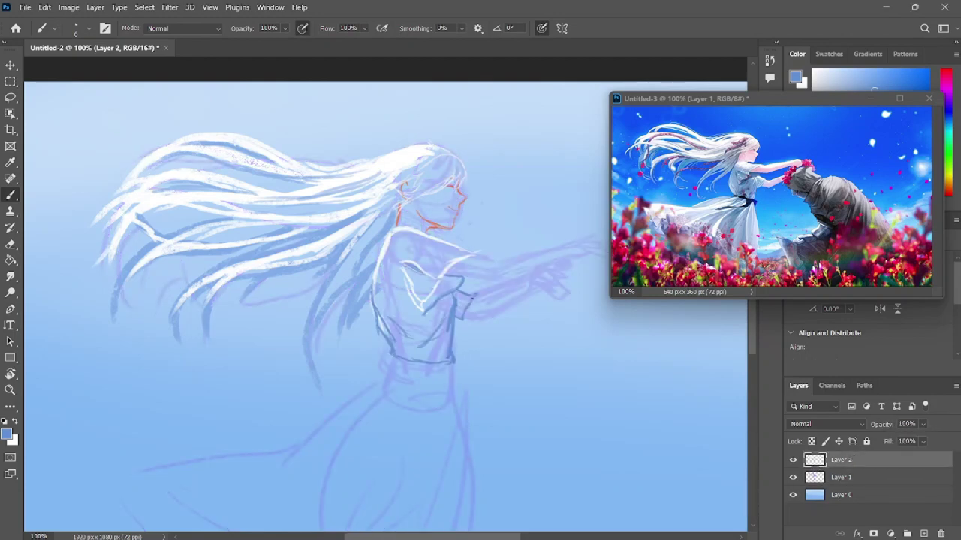
Step: Sample white from the collar and draw the skirt's front edge and first vertical fold
left_click(416, 300, "alt")
left_click_drag(480, 450, 454, 330)
left_click_drag(422, 248, 435, 451)
left_click_drag(415, 255, 395, 404)
Step: Draw the skirt's trailing back edge, long folds and fluttering end in white
left_click_drag(379, 244, 129, 346)
left_click_drag(243, 349, 130, 405)
left_click_drag(352, 256, 132, 349)
left_click_drag(382, 279, 211, 429)
left_click_drag(330, 310, 225, 424)
left_click_drag(93, 337, 127, 420)
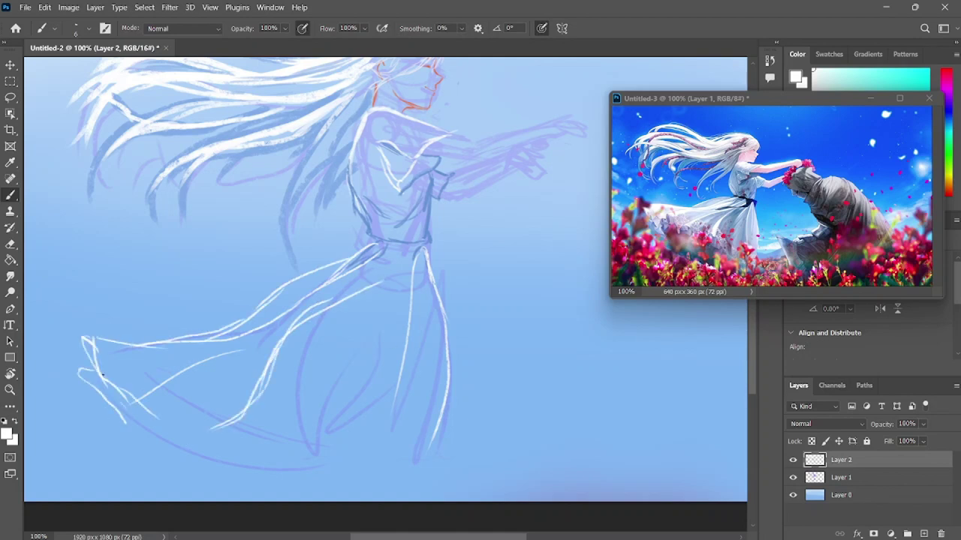
Step: Add the skirt's inner folds and lower hem in white
left_click_drag(402, 294, 304, 443)
left_click_drag(345, 308, 395, 404)
left_click_drag(375, 404, 439, 473)
left_click_drag(357, 460, 231, 451)
left_click_drag(486, 284, 404, 363)
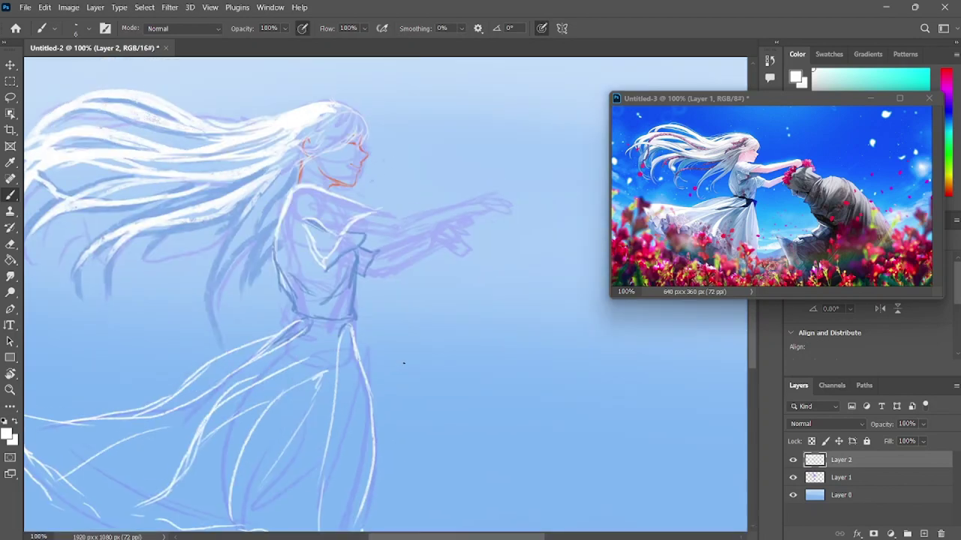
Step: Sample the dark navy sash colour from the reference image and paint the waist sash with its knot and tail
left_click(743, 201, "alt")
left_click_drag(294, 311, 307, 322)
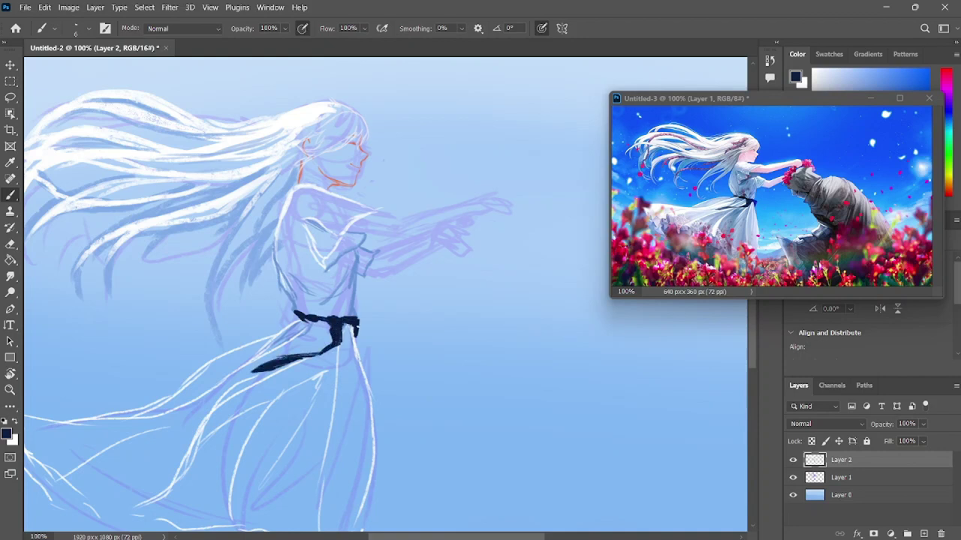
key("ctrl+z")
key("ctrl+z")
key("ctrl+shift+z")
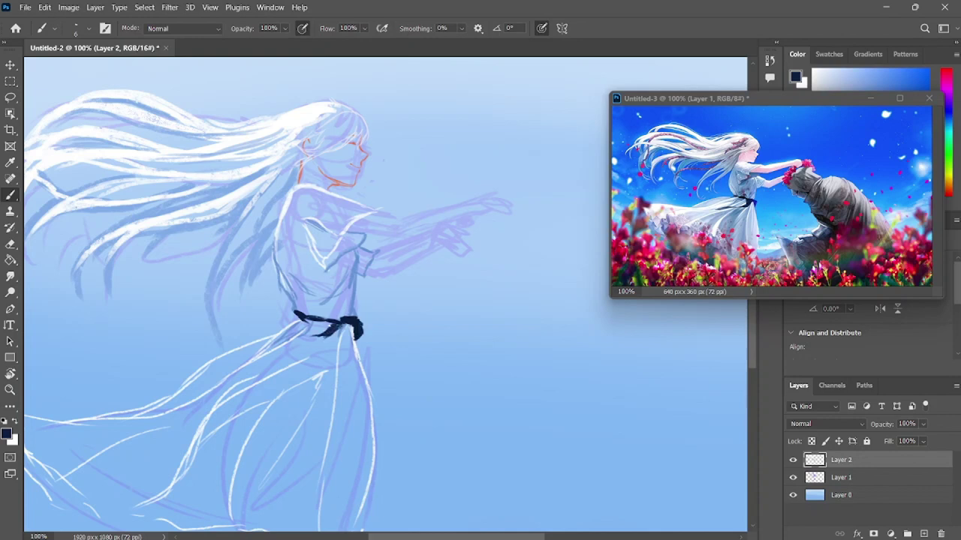
Step: Sample orange from the face outline and trace the upper outstretched arm and its hand, erasing stray marks
left_click(337, 183, "alt")
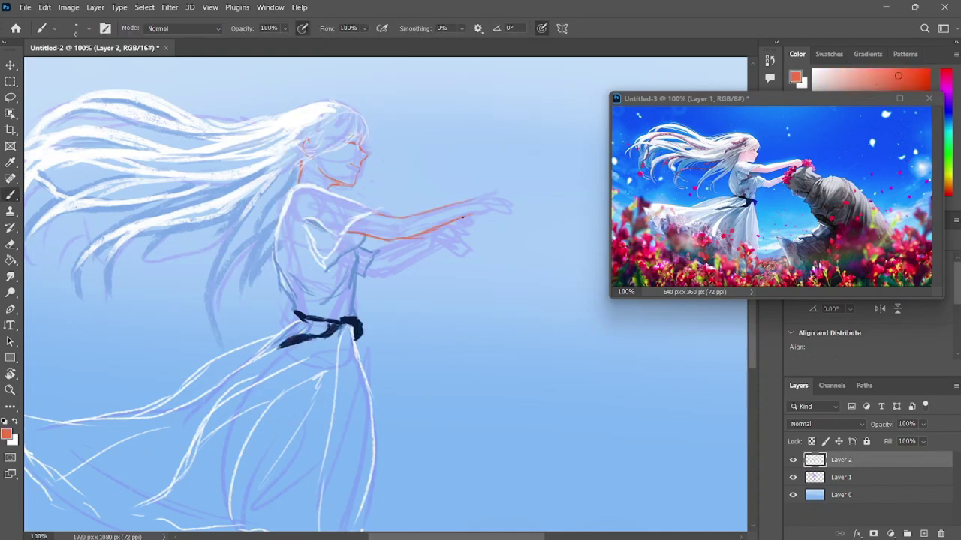
scroll(473, 201, "up", 2)
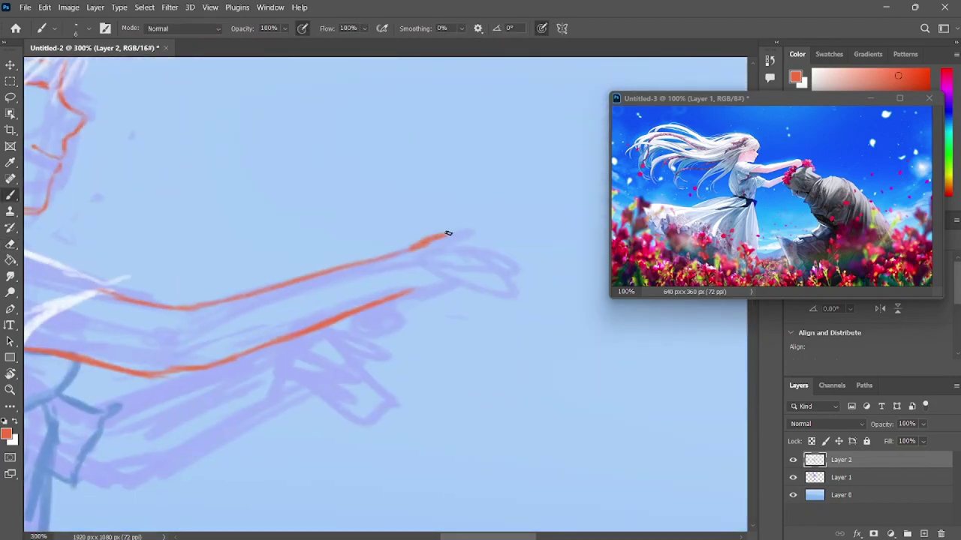
key("e")
mouse_move(431, 290)
left_mouse_down()
mouse_move(456, 295)
mouse_move(430, 278)
left_mouse_up()
key("b")
key("e")
key("b")
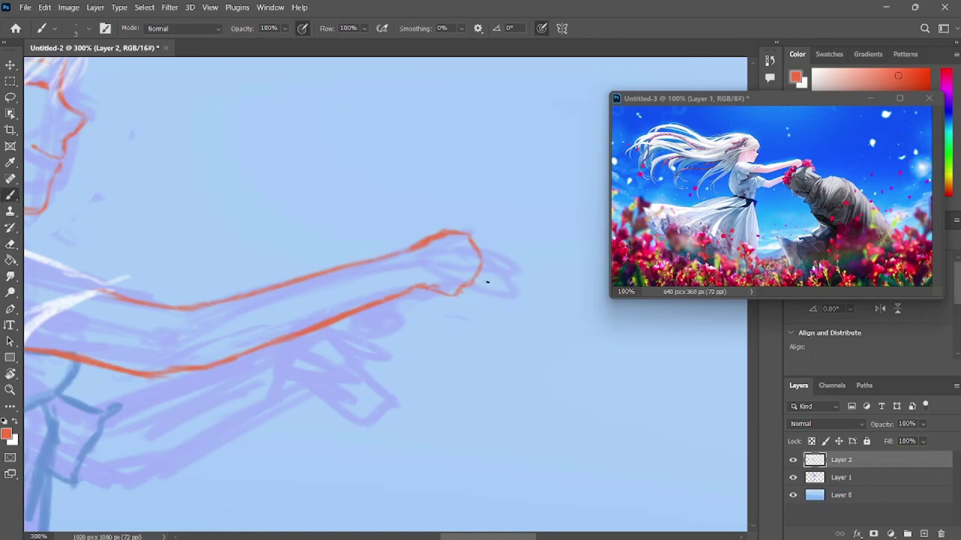
Step: Outline the lower outstretched arm in orange and rough in its wrist and fingers, undoing the misplaced stroke
scroll(365, 333, "down", 2)
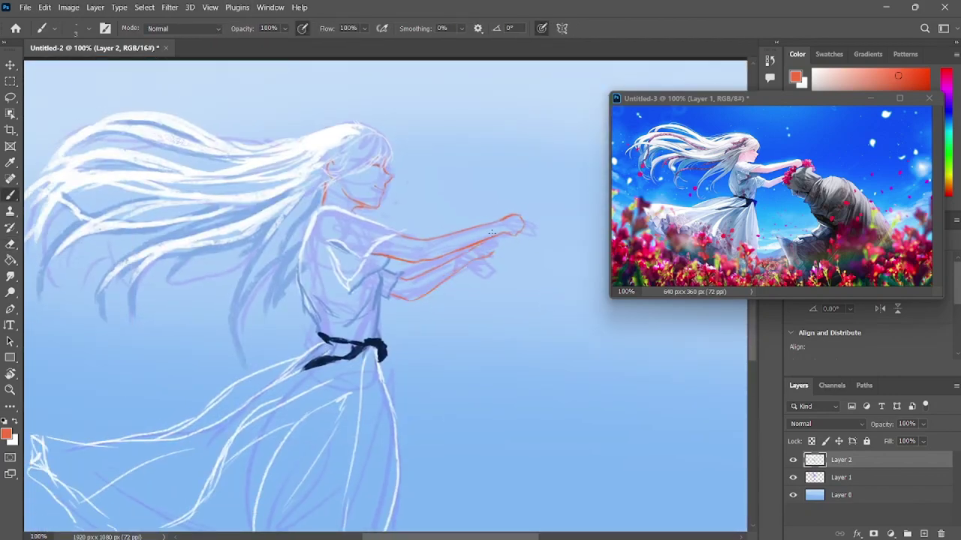
scroll(506, 241, "up", 4)
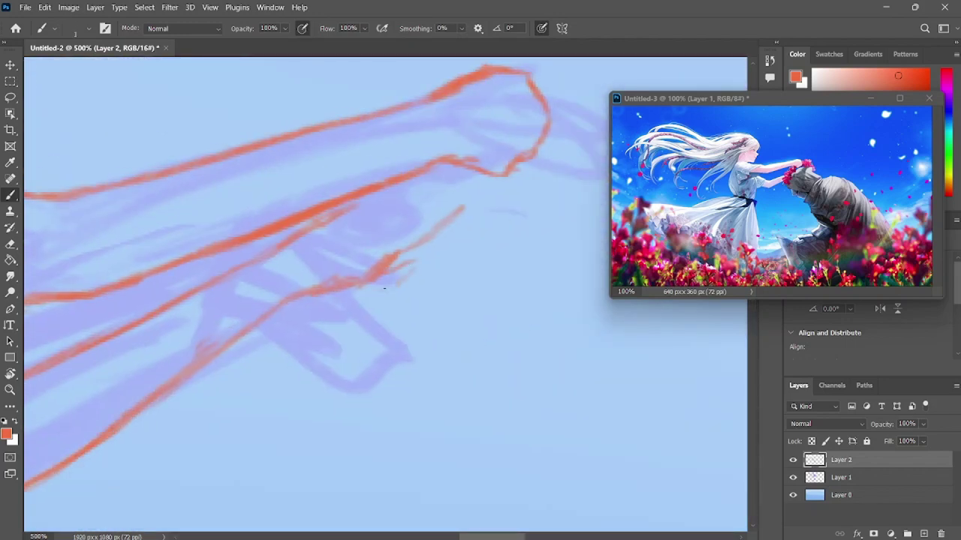
key("ctrl+z")
left_click_drag(430, 251, 401, 270)
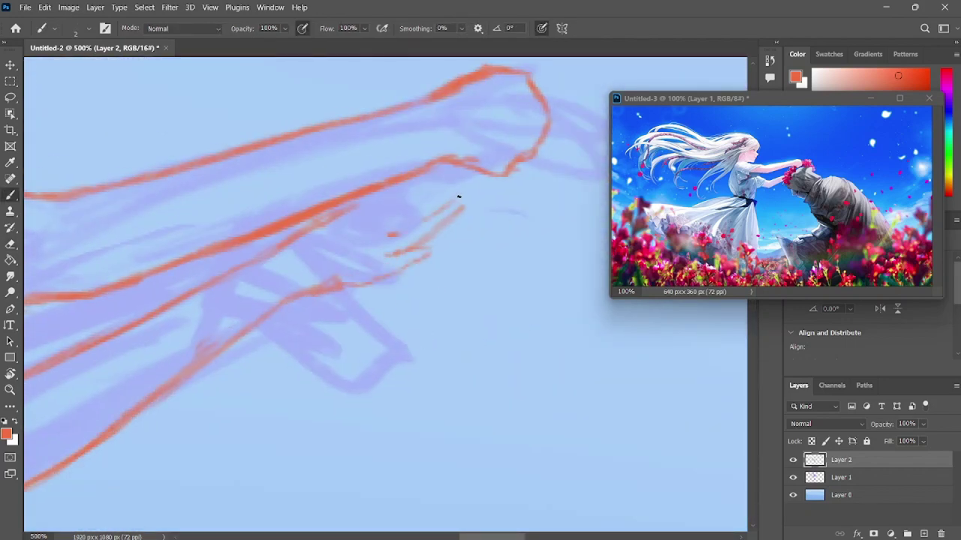
mouse_move(457, 194)
left_mouse_down()
mouse_move(399, 198)
mouse_move(290, 251)
left_mouse_up()
scroll(214, 277, "down", 1)
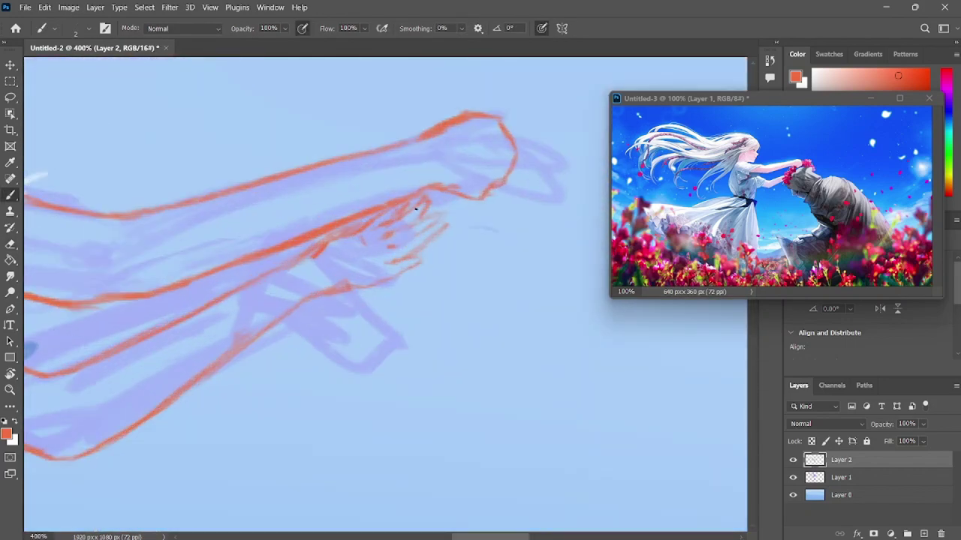
scroll(498, 165, "down", 3)
left_click_drag(498, 165, 431, 166)
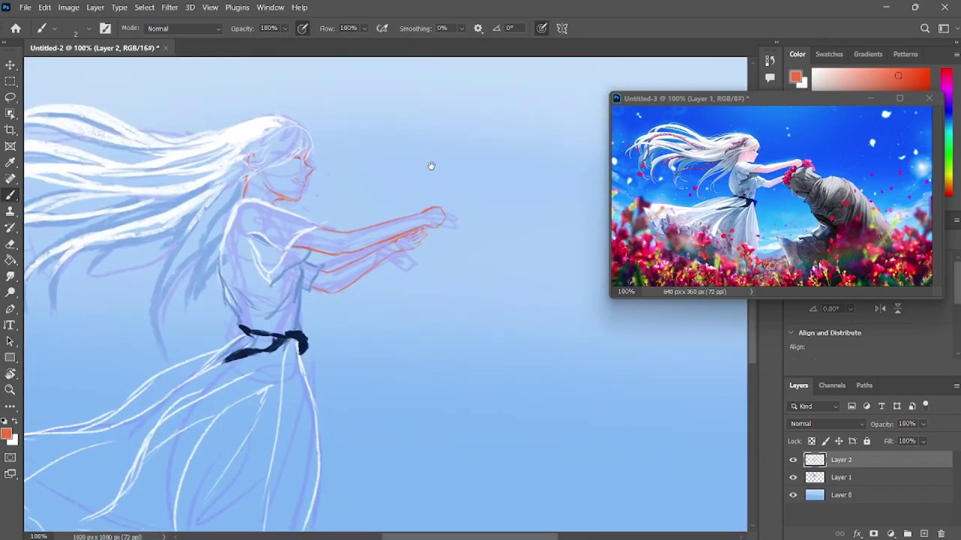
Step: Extend the lower hand's finger outlines in orange, connecting the loose strokes towards the fingertips
scroll(431, 165, "up", 3)
scroll(300, 262, "up", 2)
left_click_drag(316, 248, 289, 286)
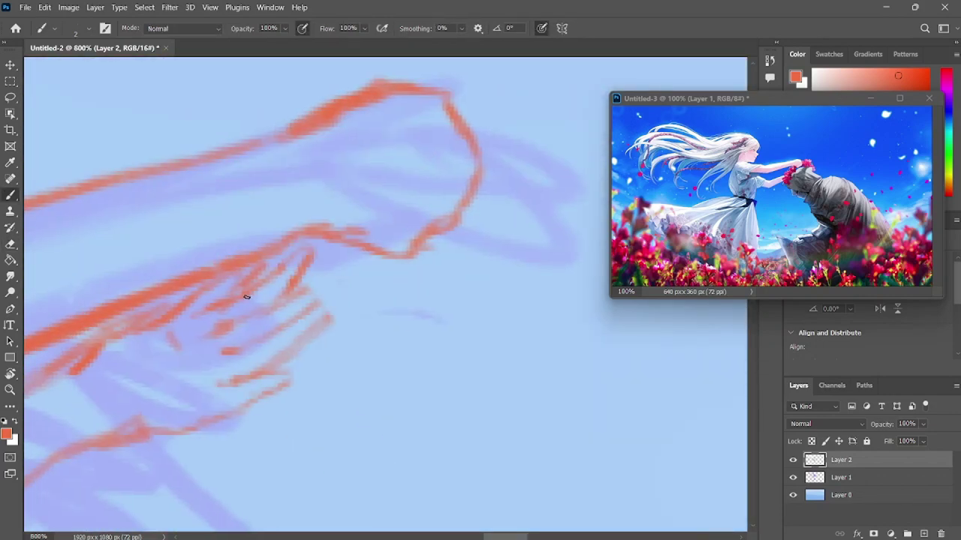
mouse_move(349, 274)
left_mouse_down()
mouse_move(322, 314)
mouse_move(230, 353)
left_mouse_up()
left_click_drag(319, 254, 275, 285)
key("ctrl+z")
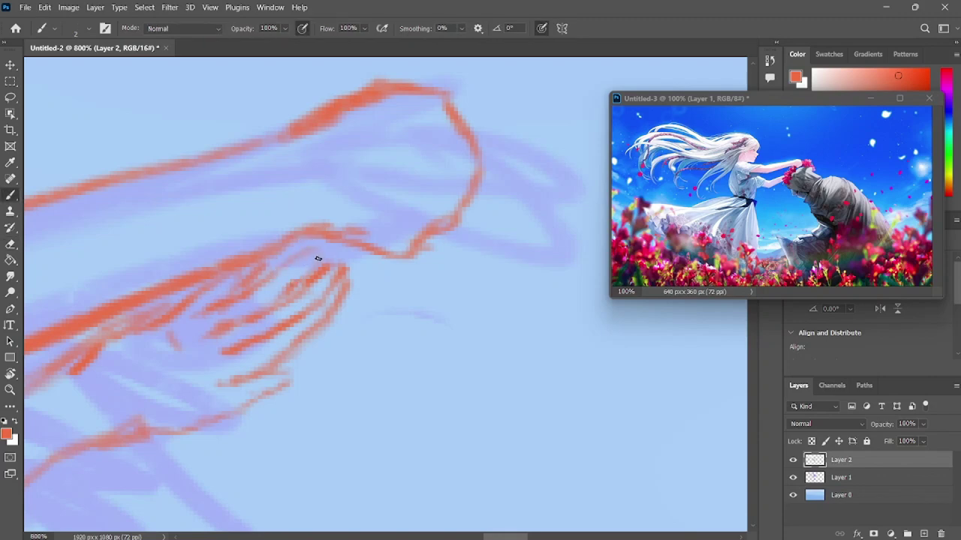
Step: Erase stray marks on the lower hand and redraw its fingertips, finger separations and lower edge in orange
left_click_drag(321, 256, 264, 287)
key("e")
mouse_move(303, 324)
left_mouse_down()
mouse_move(230, 328)
mouse_move(247, 363)
mouse_move(298, 273)
mouse_move(215, 308)
left_mouse_up()
key("b")
left_click_drag(244, 272, 206, 312)
left_click_drag(323, 259, 280, 296)
left_click_drag(338, 279, 296, 342)
left_click_drag(330, 264, 274, 297)
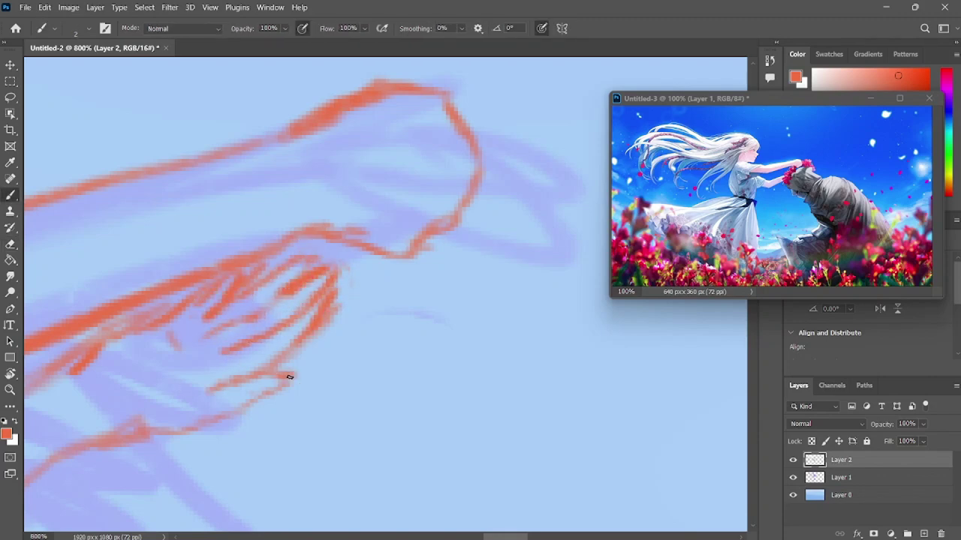
left_click_drag(289, 377, 228, 414)
Step: Hide the rough sketch layer, add a new layer beneath the line work and choose a large soft brush
key("ctrl+minus")
key("ctrl+minus")
key("ctrl+minus")
key("ctrl+minus")
key("ctrl+minus")
key("ctrl+minus")
key("ctrl+minus")
key("ctrl+shift+n")
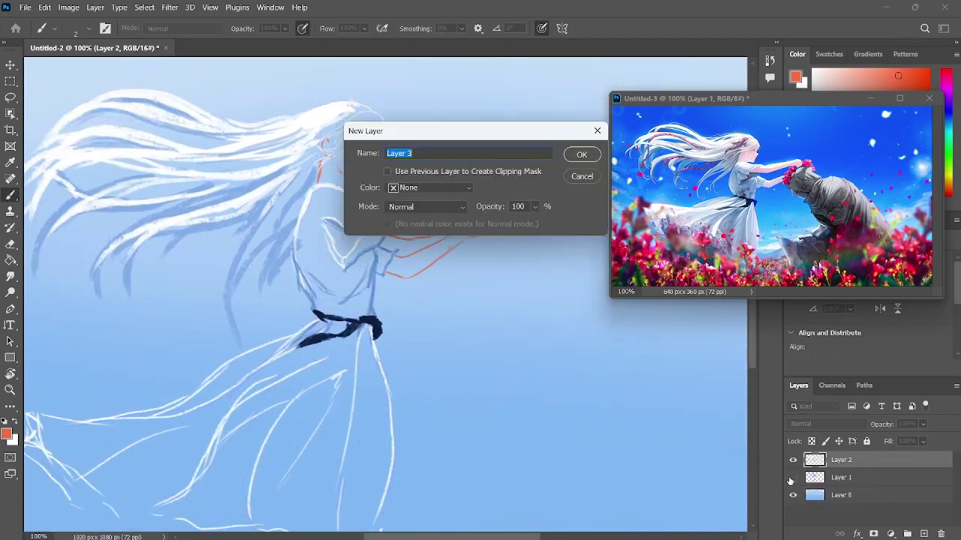
key("Return")
right_click(345, 313)
left_click(420, 480)
key("Return")
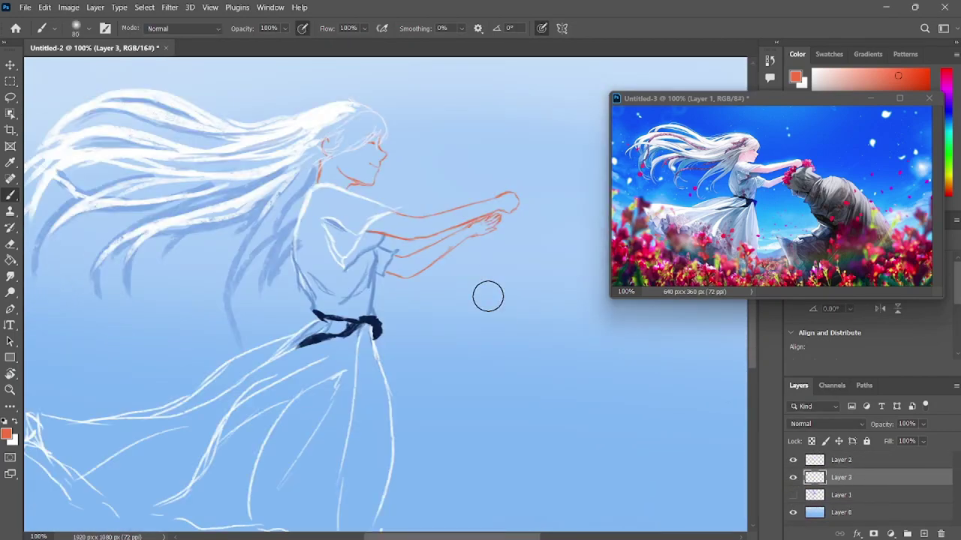
Step: Pick a pale skin pink and block in the face, neck and both arms beneath the line work
key("i")
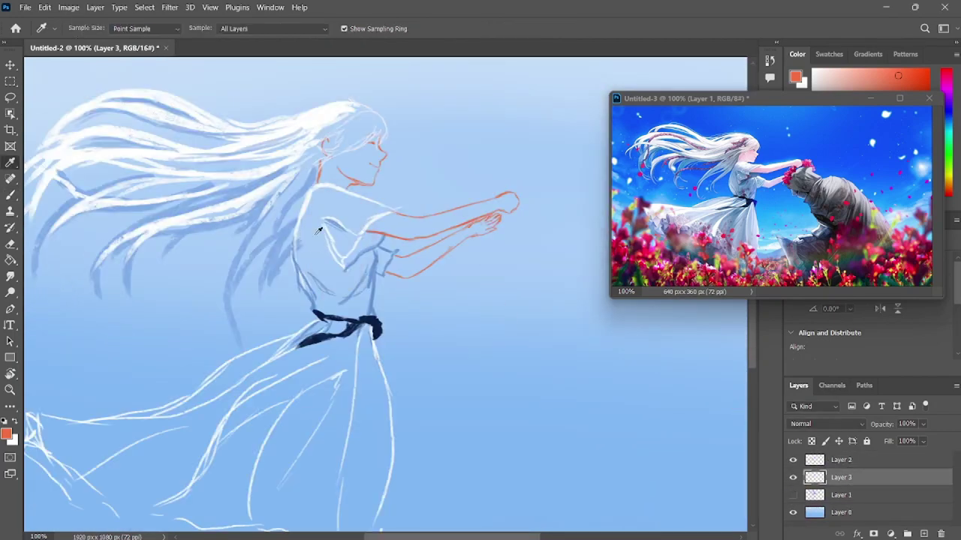
key("b")
mouse_move(343, 172)
left_mouse_down()
mouse_move(483, 230)
mouse_move(420, 271)
left_mouse_up()
Step: Reduce the brush size, sample a deeper pink and paint the shadow on the neck beneath the jaw
key("ctrl+plus")
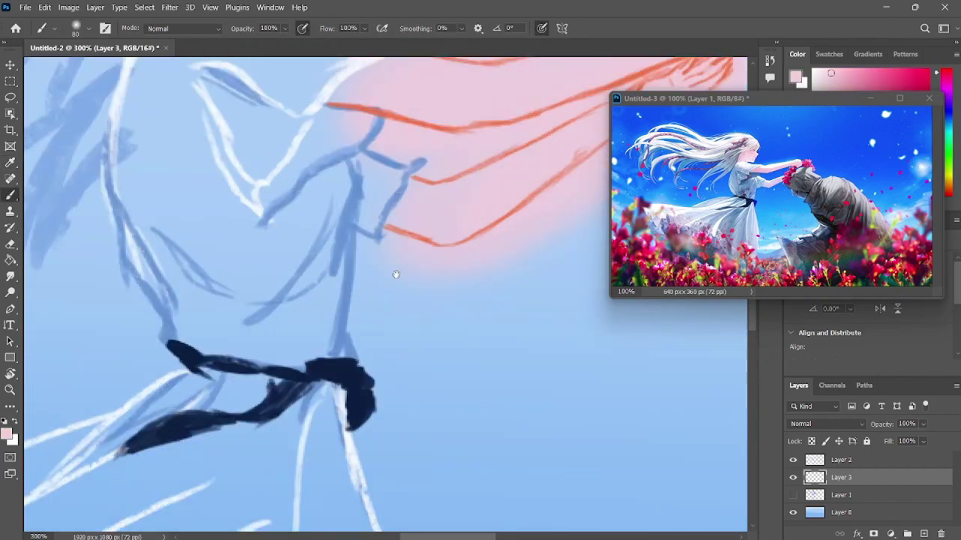
key("ctrl+plus")
key("bracketleft")
key("bracketleft")
key("bracketleft")
key("bracketleft")
key("bracketleft")
key("bracketleft")
key("bracketleft")
key("bracketleft")
left_click(68, 315, "alt")
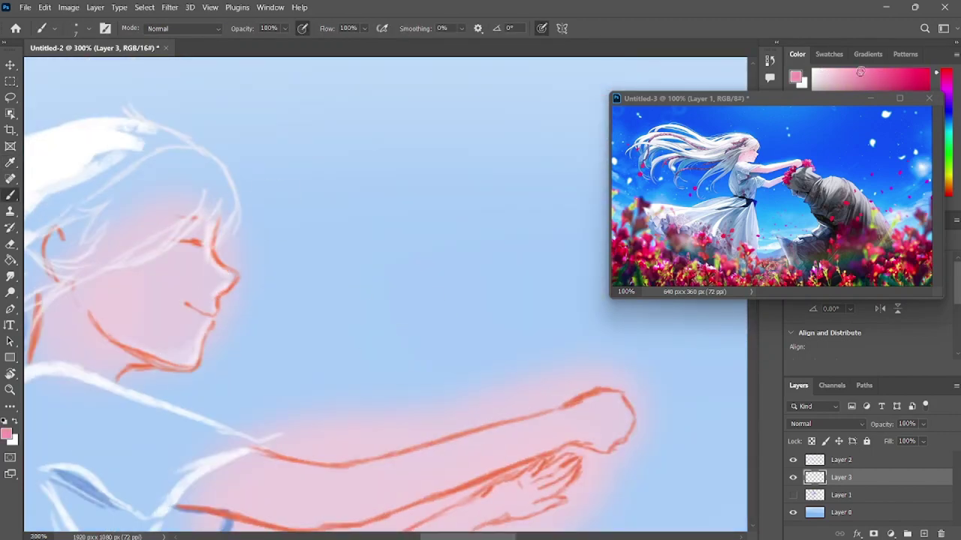
left_click_drag(54, 300, 110, 397)
key("e")
key("b")
left_click_drag(98, 339, 131, 372)
Step: Enlarge the soft brush to 40 and blend pink shading into the neck, cheek and area around the eye
key("bracketright")
key("bracketright")
key("bracketright")
key("bracketright")
key("bracketright")
key("bracketright")
key("bracketright")
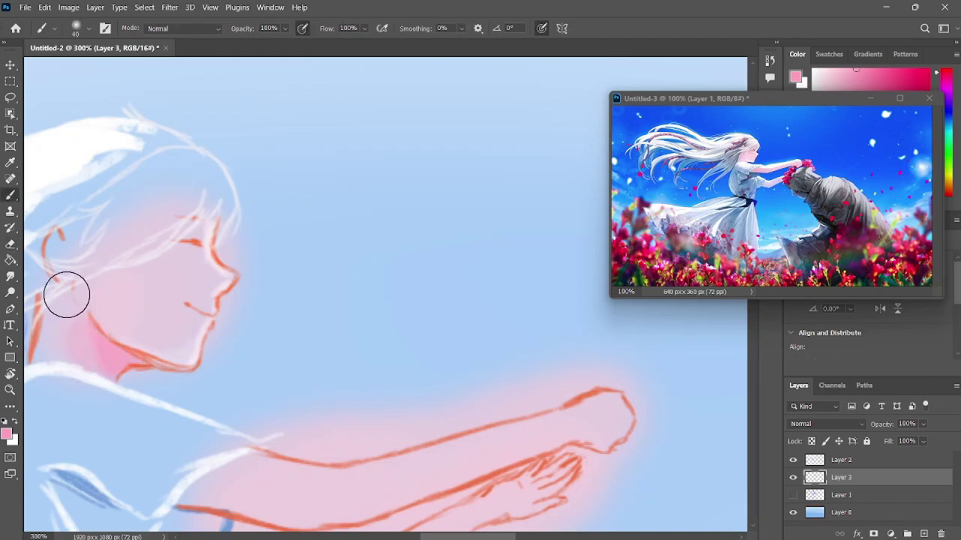
left_click(60, 277, "alt")
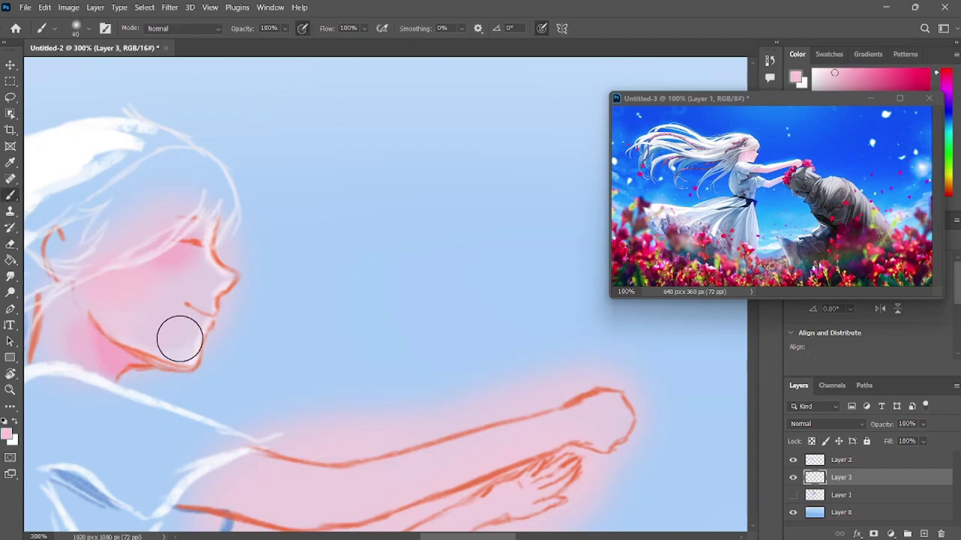
Step: Erase the skin colour spilling outside the outlines of the face and neck
key("e")
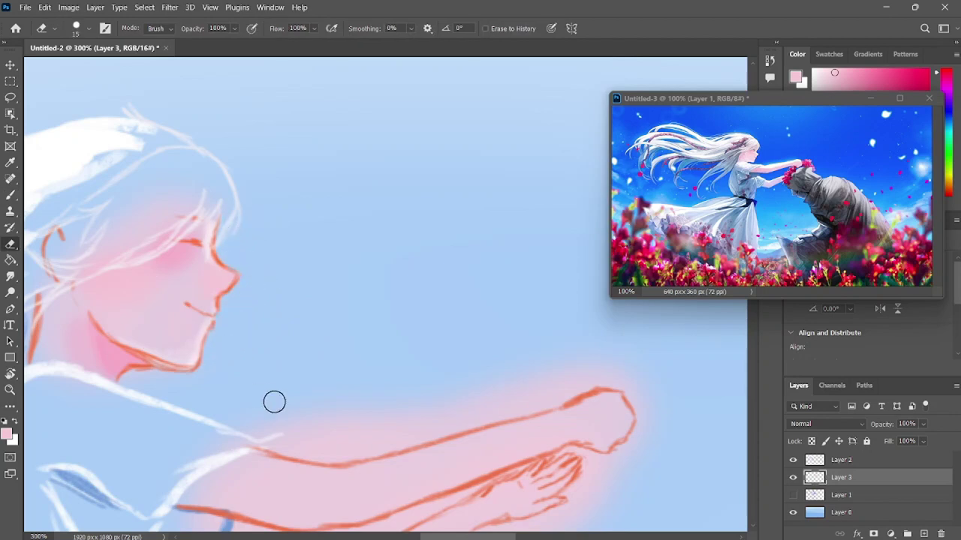
scroll(274, 403, "left", 3)
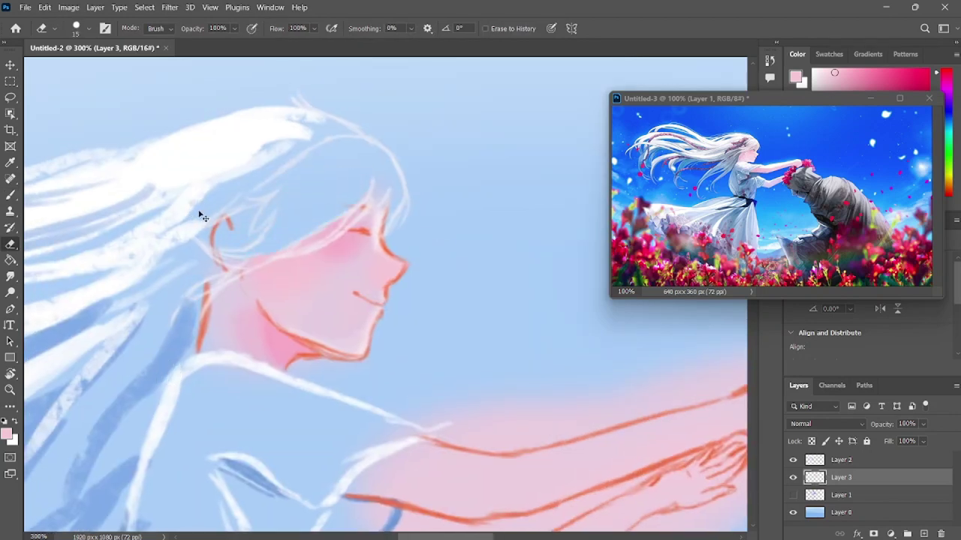
left_click_drag(605, 343, 402, 283)
Step: Paint a near-white highlight along the top of the upper arm and a dusty pink shadow along its underside
key("b")
left_click(173, 368, "alt")
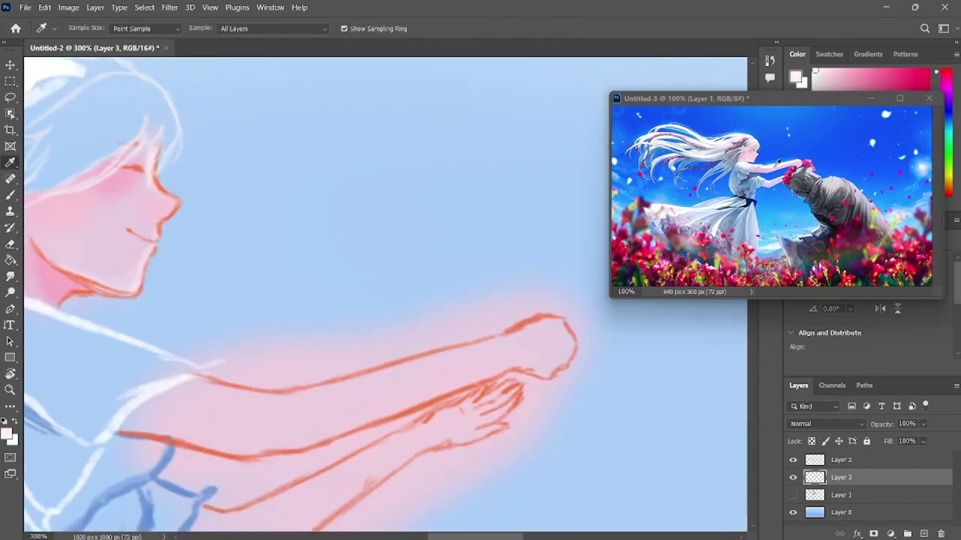
left_click_drag(187, 394, 555, 319)
left_click_drag(450, 334, 271, 393)
left_click_drag(525, 311, 408, 355)
left_click(202, 431, "alt")
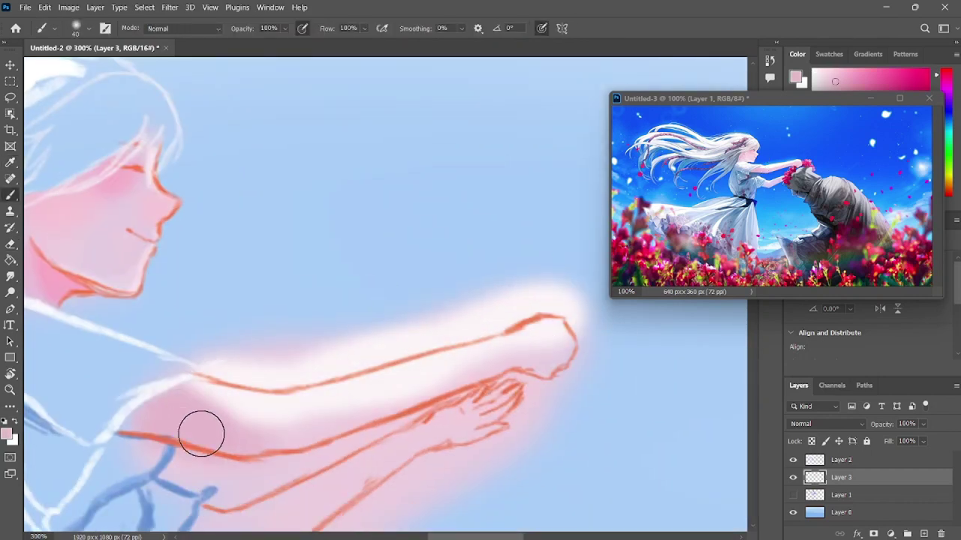
mouse_move(202, 431)
left_mouse_down()
mouse_move(354, 422)
mouse_move(535, 369)
mouse_move(103, 461)
left_mouse_up()
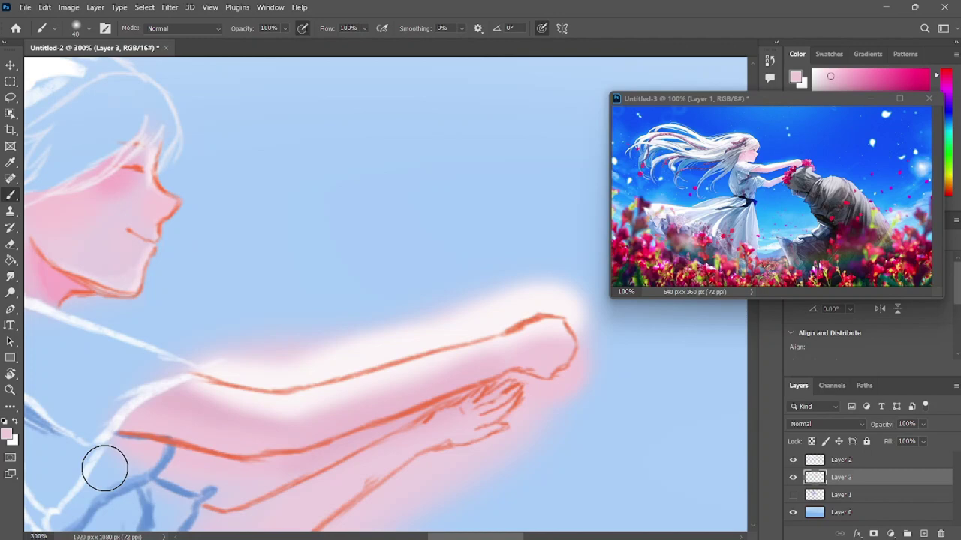
Step: Brighten the upper arm's highlight with pure white and erase the test strokes painted on the sky
left_click(332, 384, "alt")
left_click_drag(270, 207, 475, 152)
left_click(542, 136)
left_click(793, 513)
left_click(793, 513)
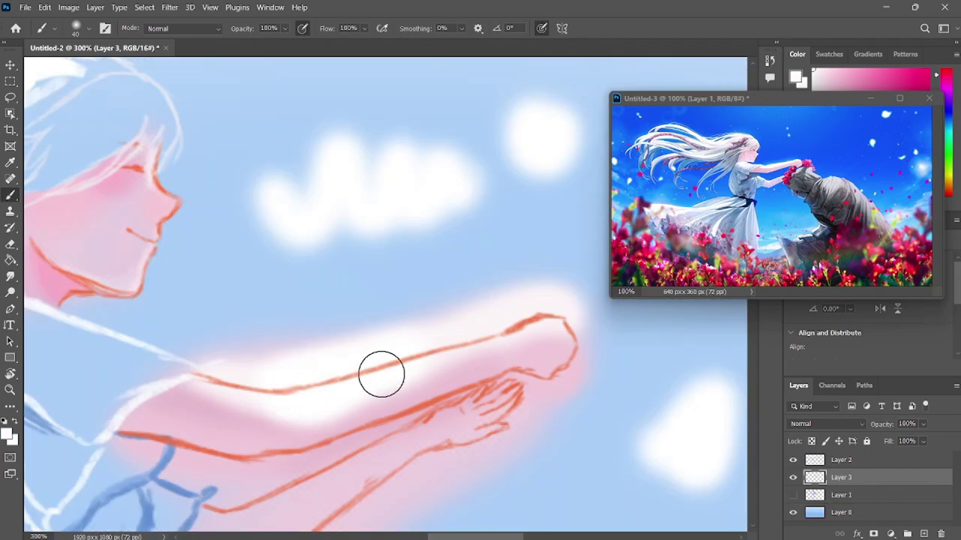
key("e")
key("ctrl+1")
scroll(460, 240, "up", 3)
Step: Shade the lower arm with pale lavender and add white highlights along its upper edge and hand
key("b")
left_click(253, 514, "alt")
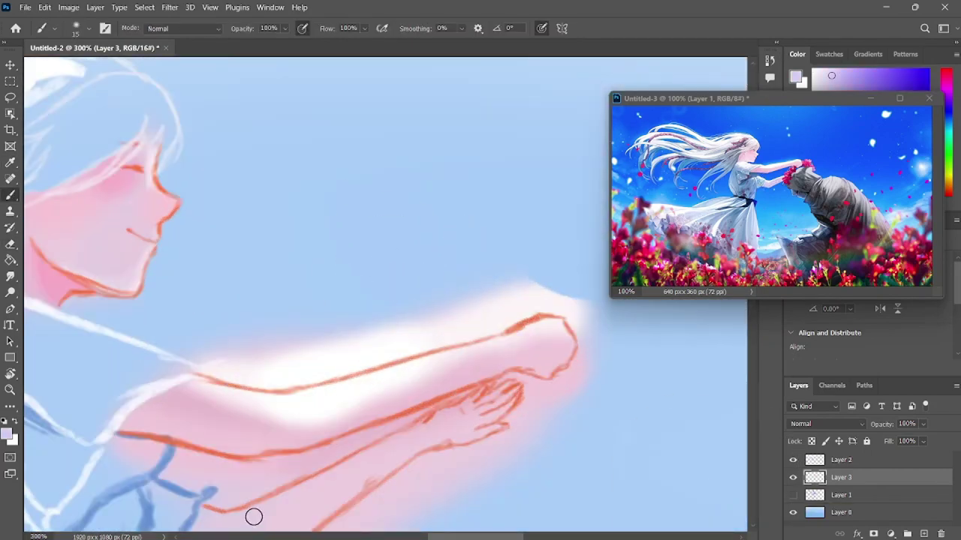
scroll(345, 299, "down", 2)
left_click(443, 236, "alt")
mouse_move(443, 237)
left_mouse_down()
mouse_move(465, 230)
mouse_move(334, 263)
mouse_move(158, 289)
left_mouse_up()
Step: Erase the skin colour spilling between the arms and outside the outlines of both arms and hands
key("e")
left_click_drag(115, 254, 259, 283)
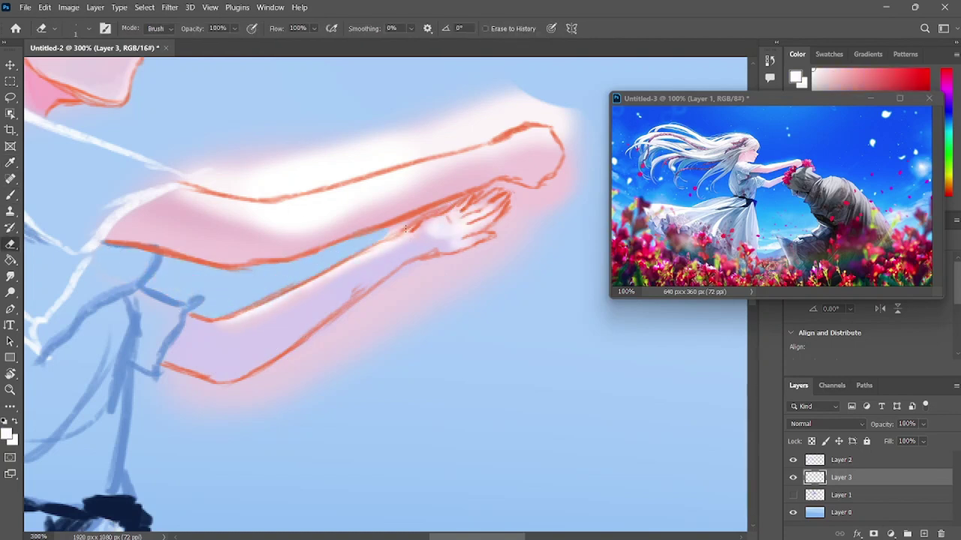
mouse_move(397, 231)
left_mouse_down()
mouse_move(437, 262)
mouse_move(217, 414)
mouse_move(369, 345)
mouse_move(188, 396)
left_mouse_up()
left_click_drag(511, 253, 521, 205)
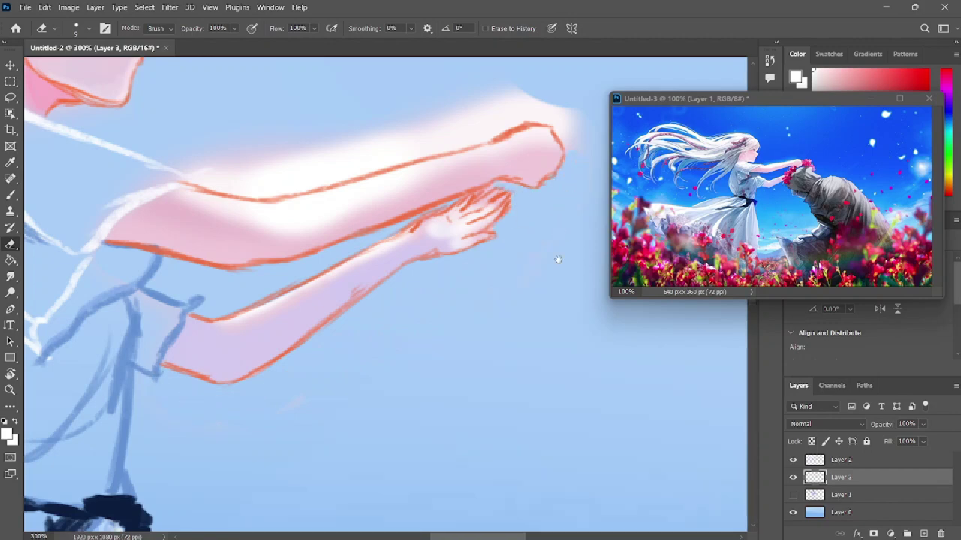
scroll(557, 259, "up", 3)
mouse_move(552, 236)
left_mouse_down()
mouse_move(530, 221)
mouse_move(358, 277)
mouse_move(199, 292)
left_mouse_up()
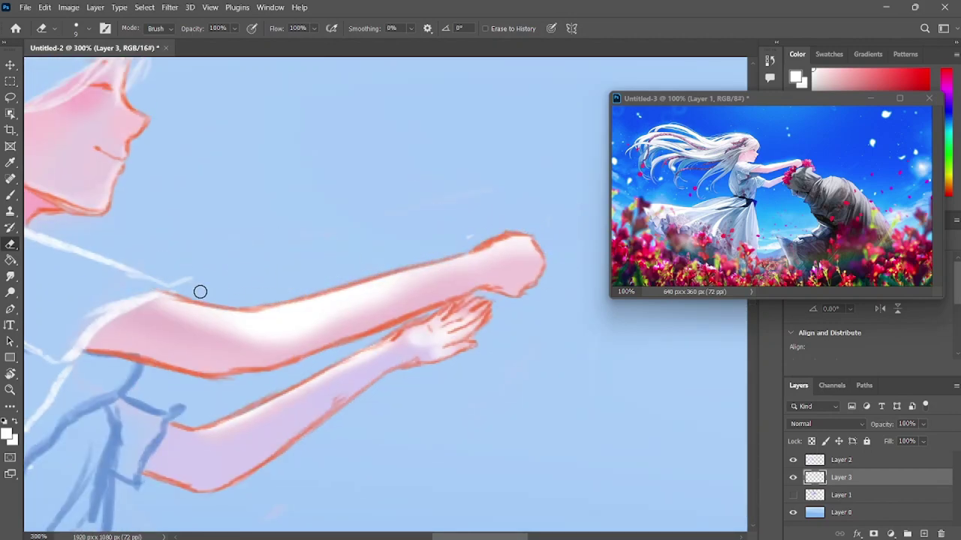
Step: Add a new layer above the skin colours and brush soft white over the crown of the hair
key("ctrl+1")
scroll(482, 350, "down", 2)
key("ctrl+shift+n")
key("Return")
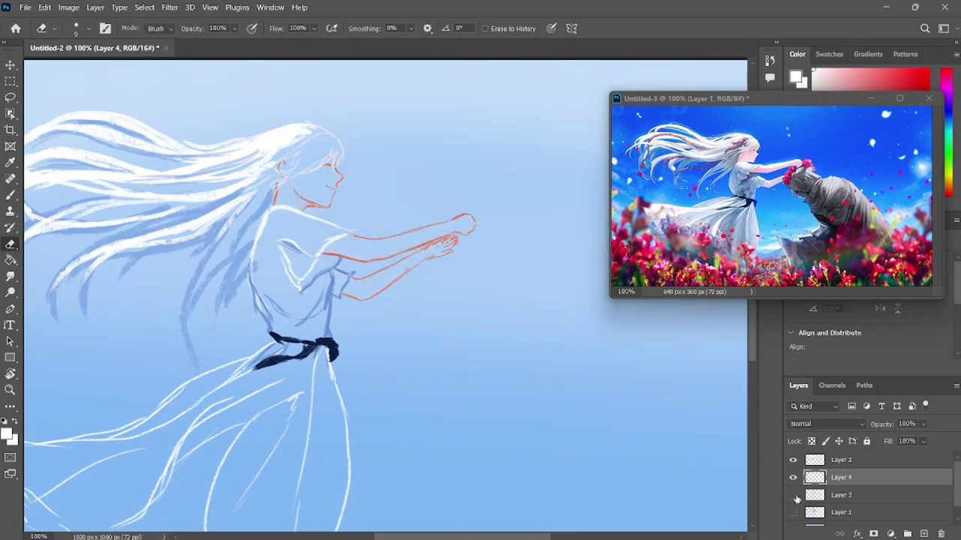
key("b")
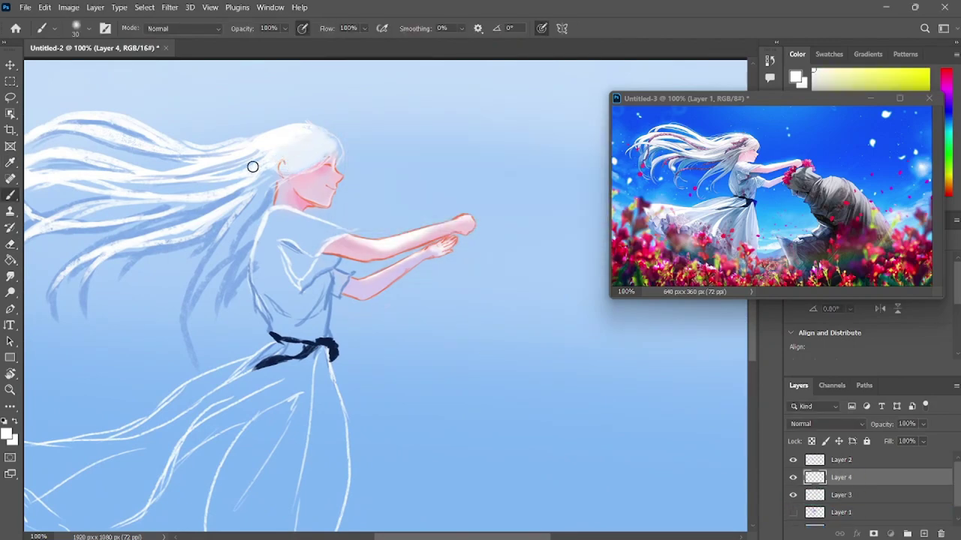
Step: Sample a warm off-white and fill the gaps between the flowing hair strands behind the head
scroll(371, 291, "up", 3)
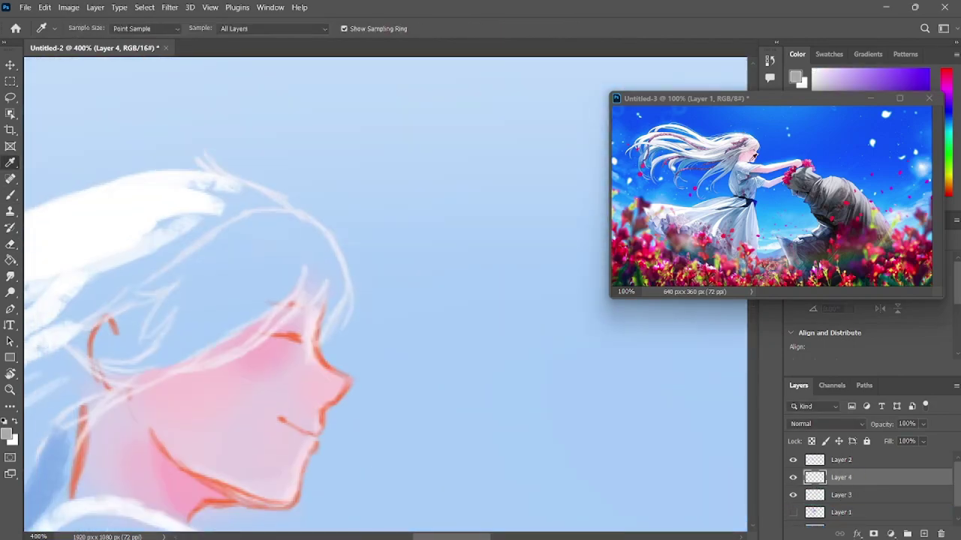
left_click(215, 241, "alt")
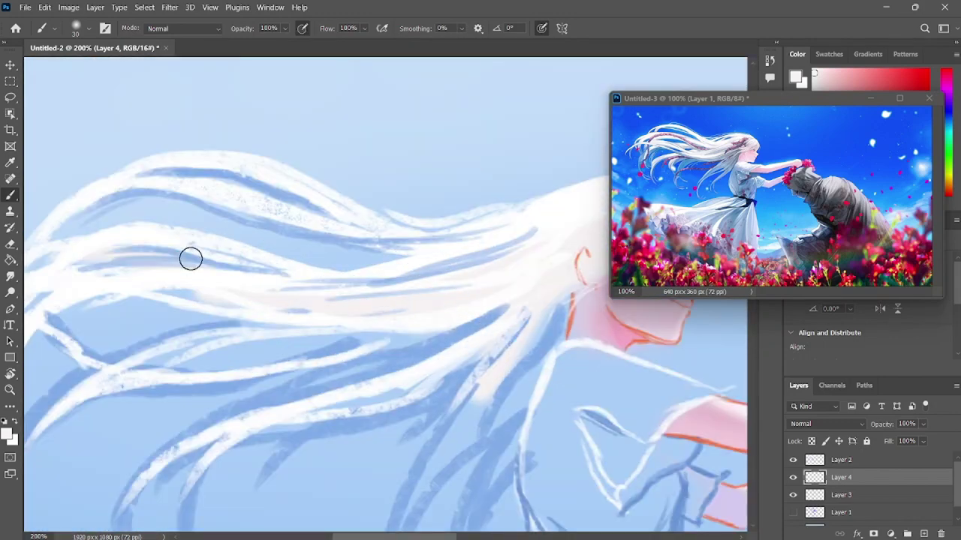
mouse_move(190, 259)
left_mouse_down()
mouse_move(438, 251)
mouse_move(328, 290)
left_mouse_up()
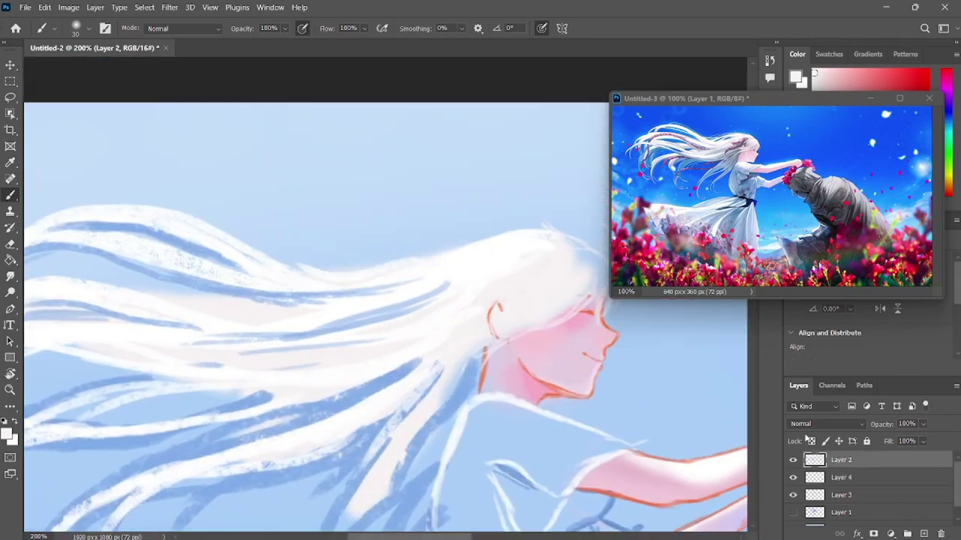
Step: Erase the white and blue hair lines covering the middle of the hair on the line work layer
key("e")
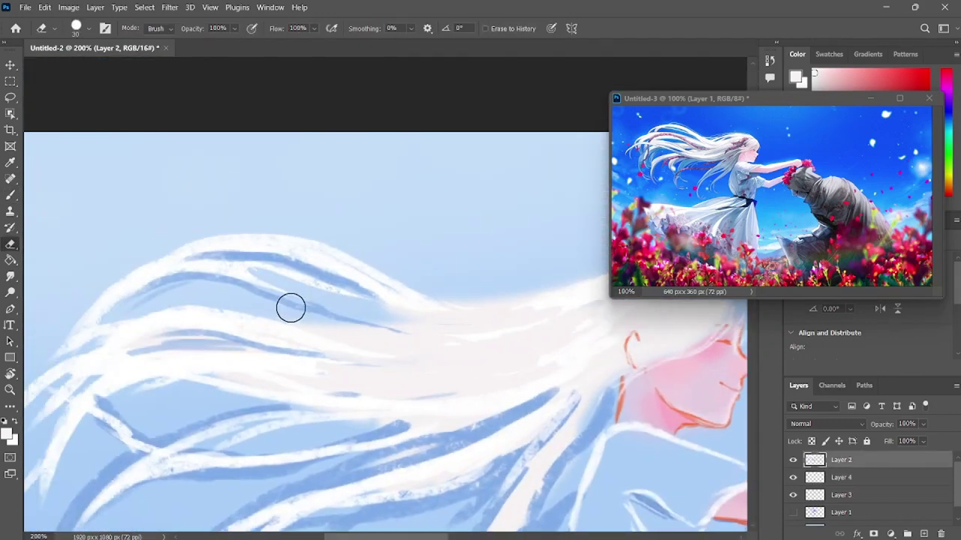
left_click_drag(292, 307, 447, 447)
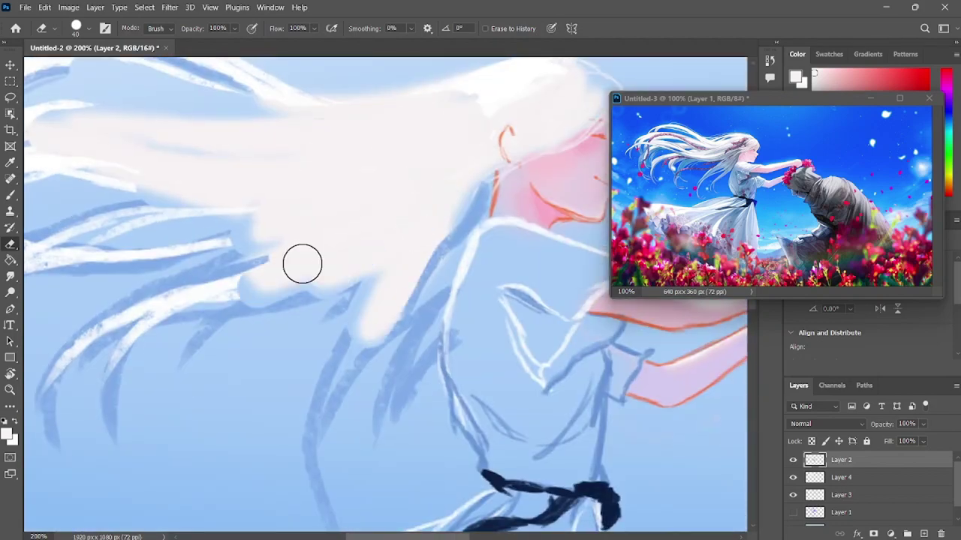
mouse_move(300, 262)
left_mouse_down()
mouse_move(358, 221)
mouse_move(180, 296)
mouse_move(370, 168)
left_mouse_up()
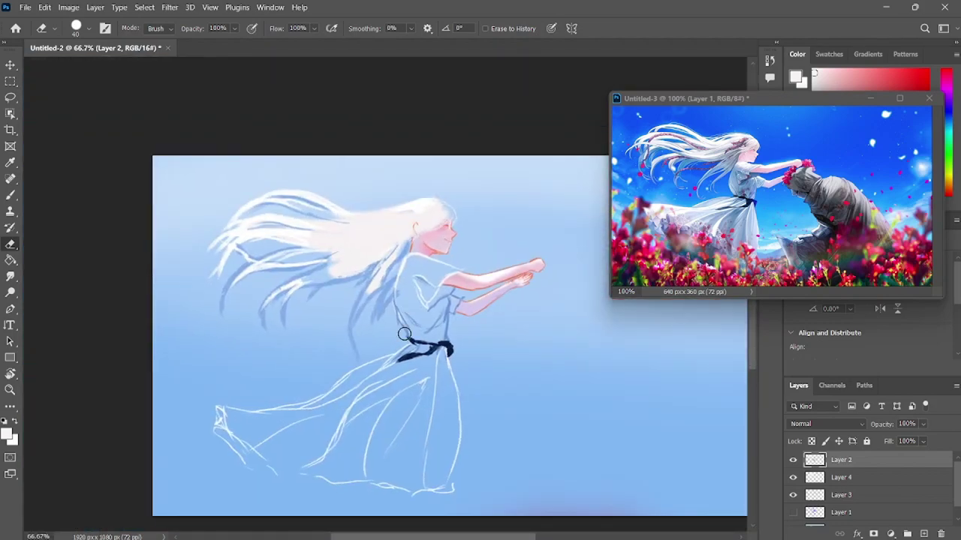
Step: On Layer 4, brush fine white strands over the fringe, temple and hair around the ear
key("i")
key("alt+bracketleft")
key("b")
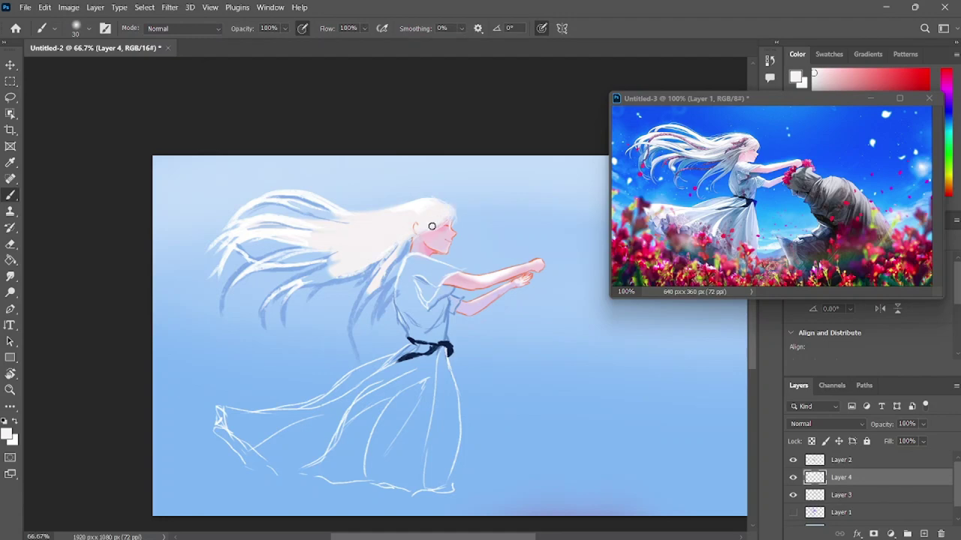
scroll(431, 226, "up", 10)
key("bracketleft")
key("bracketleft")
key("bracketleft")
key("bracketleft")
key("bracketleft")
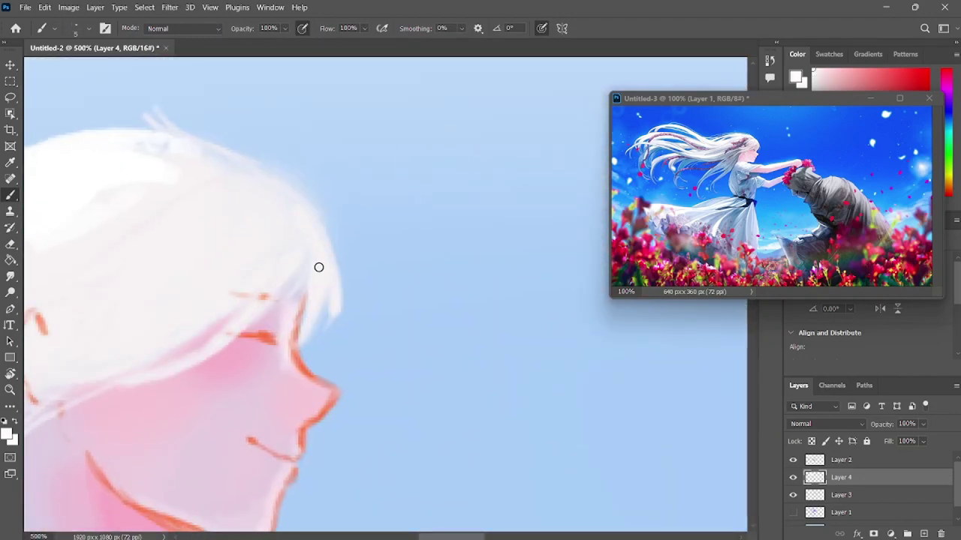
mouse_move(319, 268)
left_mouse_down()
mouse_move(150, 200)
mouse_move(93, 257)
mouse_move(67, 345)
left_mouse_up()
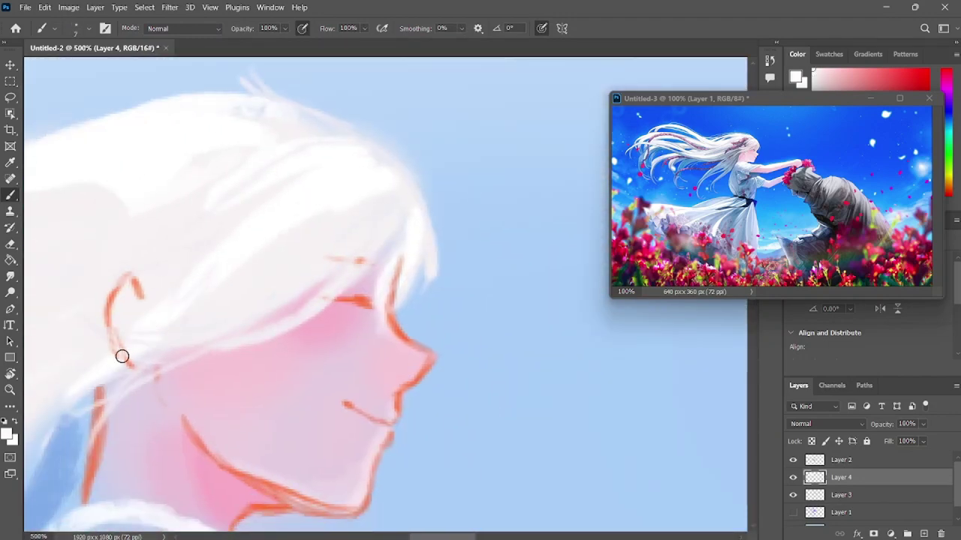
mouse_move(123, 356)
left_mouse_down()
mouse_move(227, 330)
mouse_move(373, 195)
mouse_move(262, 112)
left_mouse_up()
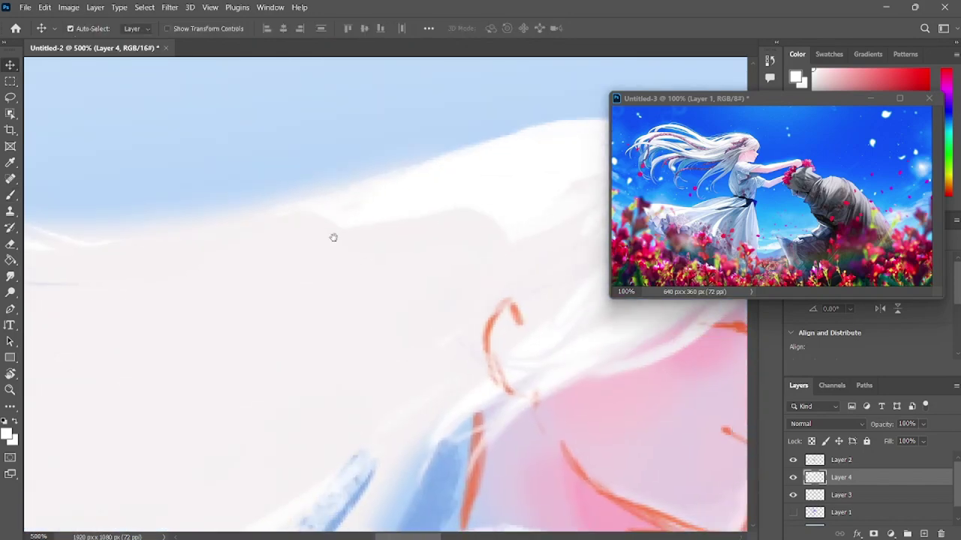
Step: Brush white strands through the flowing hair behind the head to cover the flat off-white fill
key("ctrl+1")
key("b")
mouse_move(347, 309)
left_mouse_down()
mouse_move(375, 280)
mouse_move(416, 301)
mouse_move(443, 257)
mouse_move(252, 378)
mouse_move(300, 344)
left_mouse_up()
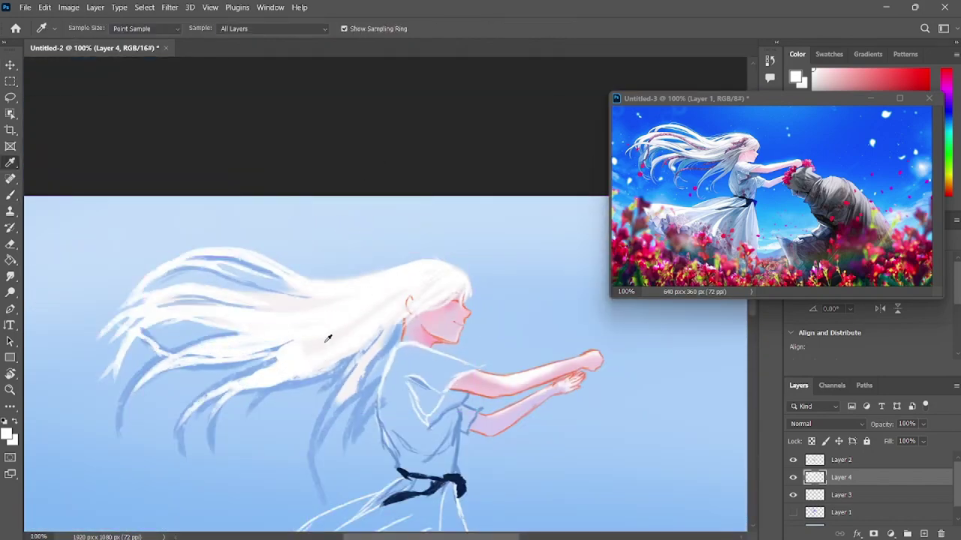
Step: Sample a grey-blue and shade the underside of the hair, the locks behind the shoulder and the gaps between strands
left_click(324, 342, "alt")
left_click_drag(379, 339, 313, 458)
left_click_drag(382, 338, 364, 413)
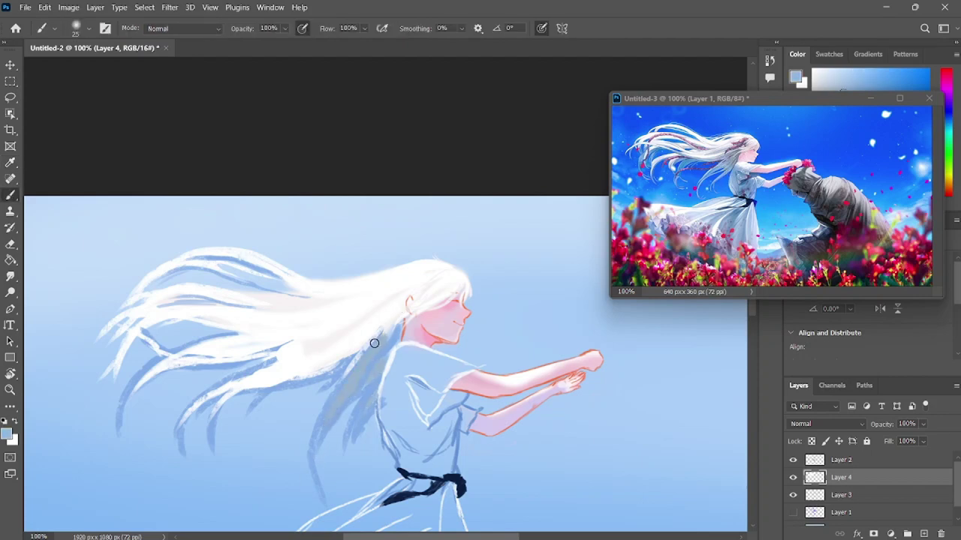
left_click_drag(394, 319, 186, 454)
left_click_drag(391, 316, 195, 352)
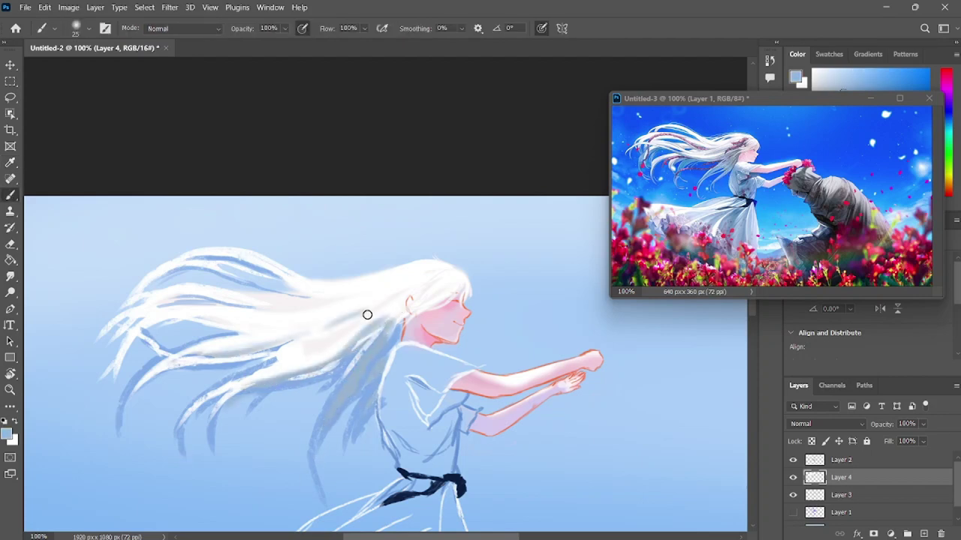
key("bracketleft")
key("bracketleft")
key("bracketleft")
left_click_drag(245, 326, 295, 322)
Step: Erase the sketched strand lines around the flowing hair on Layer 2
key("alt+bracketright")
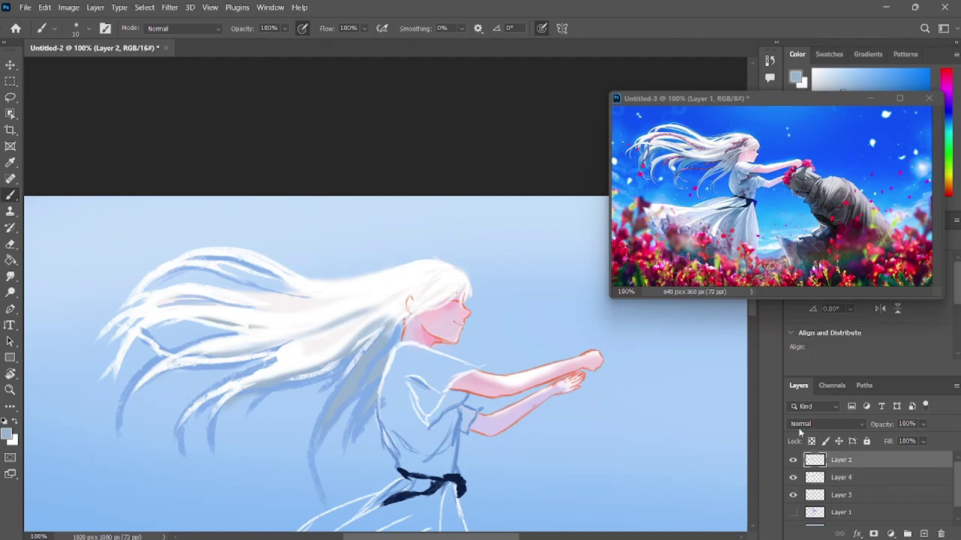
key("e")
mouse_move(300, 255)
left_mouse_down()
mouse_move(165, 373)
mouse_move(320, 501)
left_mouse_up()
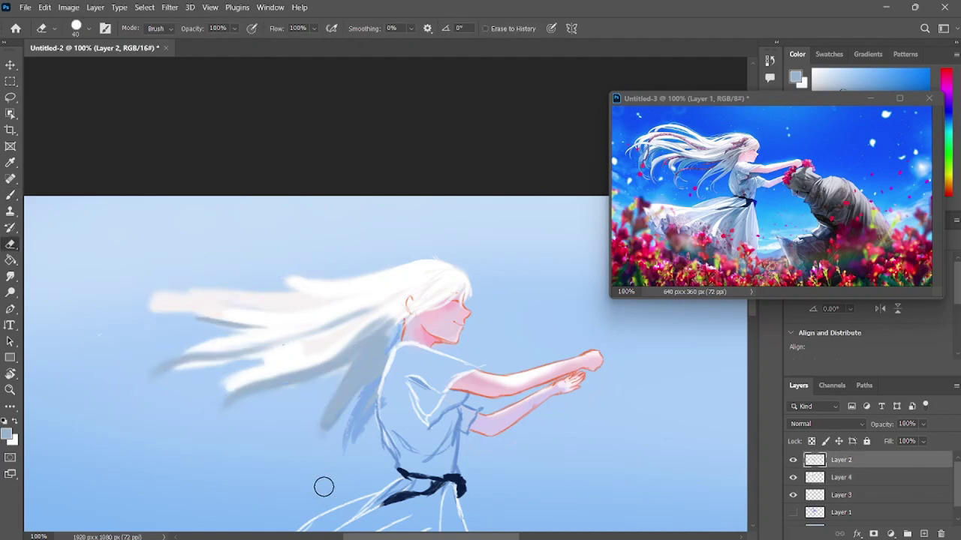
left_click_drag(357, 400, 343, 396)
Step: Paint thin light blue strands beneath the hair and one long blue strand across its middle on Layer 2
key("b")
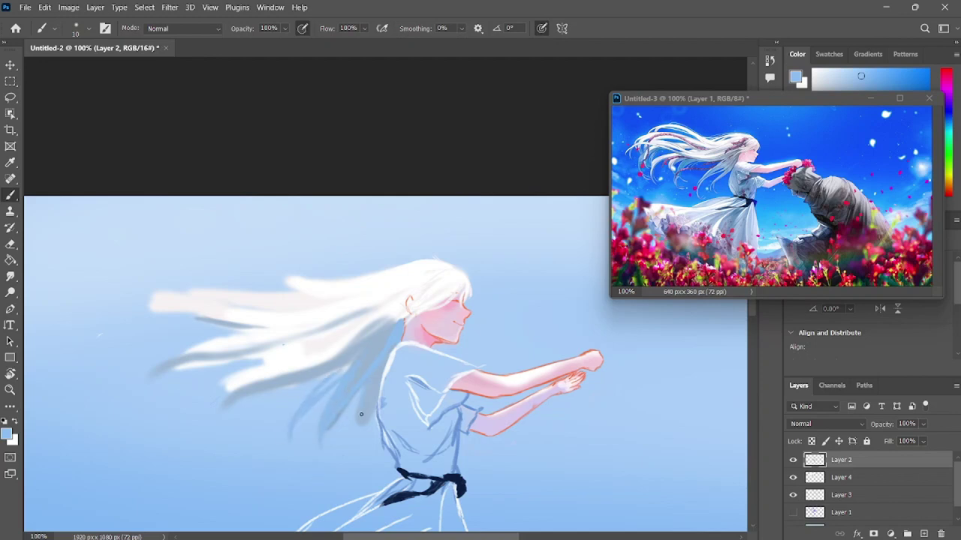
key("bracketleft")
key("bracketleft")
key("bracketleft")
left_click_drag(298, 384, 266, 421)
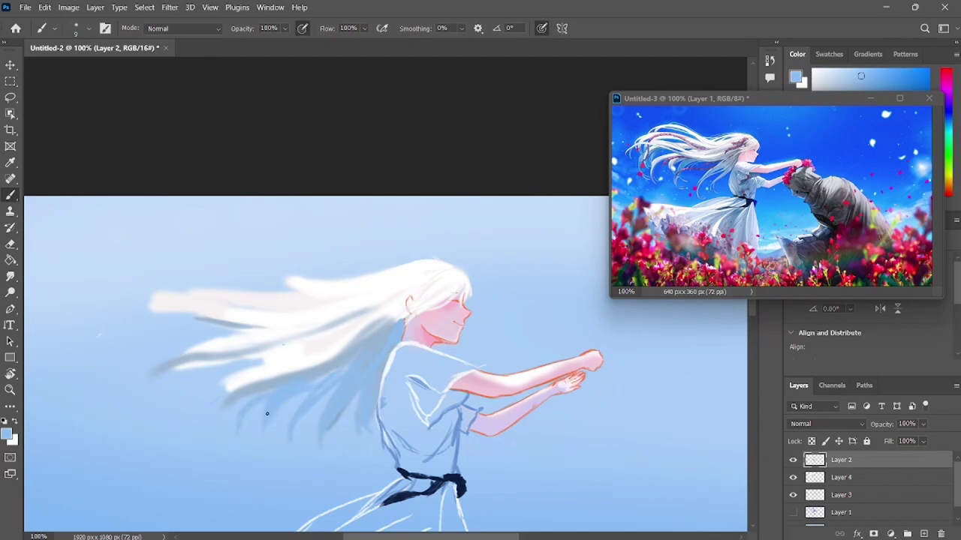
left_click_drag(231, 319, 328, 356)
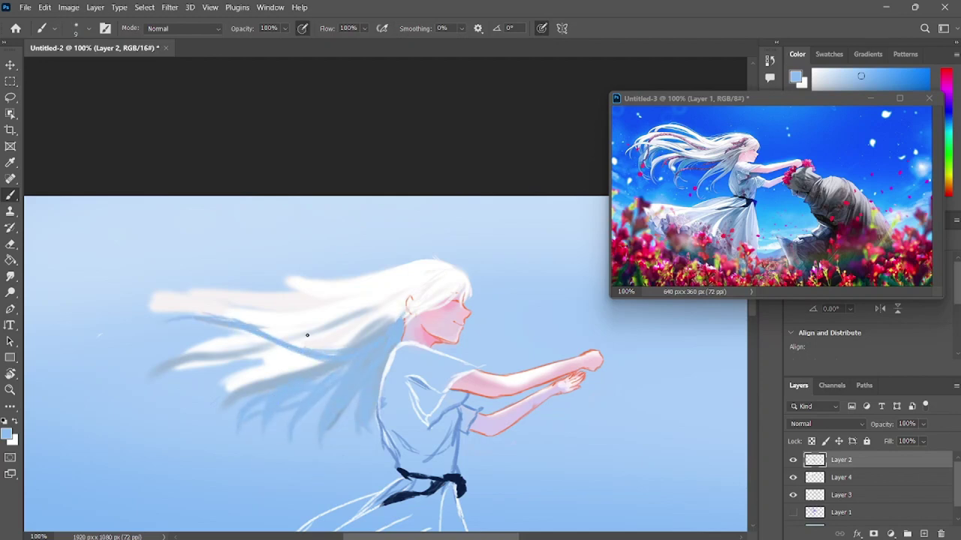
Step: Sample white from the hair and paint the upper flowing lock with its curved outer strands and pointed tips
left_click(307, 287, "alt")
key("bracketright")
key("bracketright")
key("bracketright")
mouse_move(189, 300)
left_mouse_down()
mouse_move(440, 289)
mouse_move(252, 278)
mouse_move(366, 288)
mouse_move(445, 281)
mouse_move(168, 297)
mouse_move(359, 303)
left_mouse_up()
left_click_drag(163, 300, 372, 298)
left_click_drag(243, 268, 204, 288)
left_click_drag(136, 322, 174, 301)
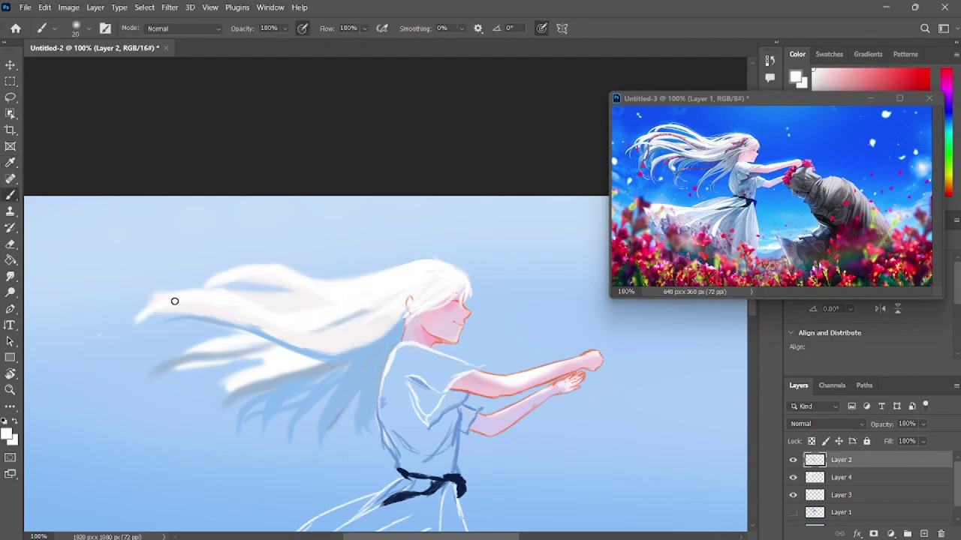
left_click_drag(239, 264, 334, 291)
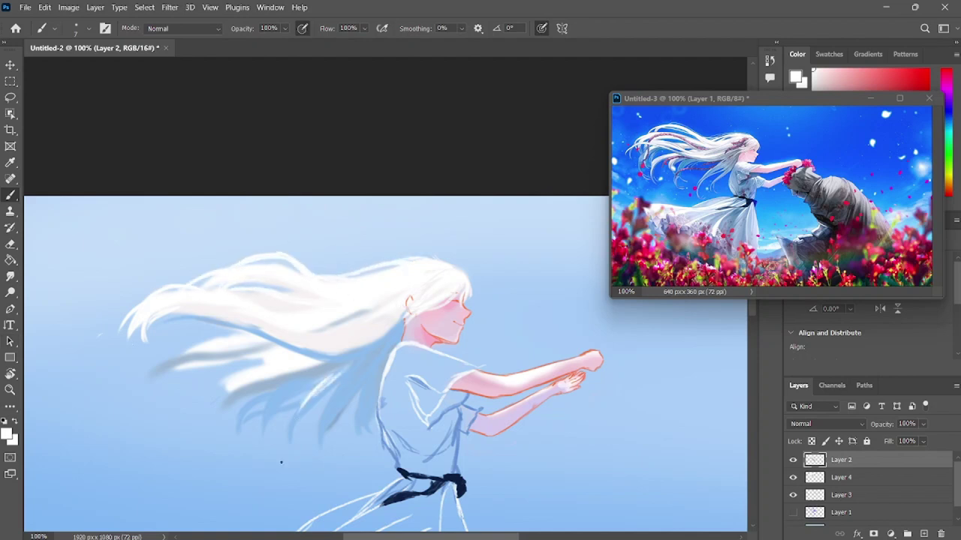
Step: Shade the lower locks with sampled grey-blue and add pale lavender strokes through the upper flowing lock
left_click(377, 365, "alt")
left_click_drag(392, 323, 352, 349)
left_click_drag(387, 332, 263, 381)
left_click_drag(391, 307, 278, 342)
left_click_drag(300, 338, 239, 386)
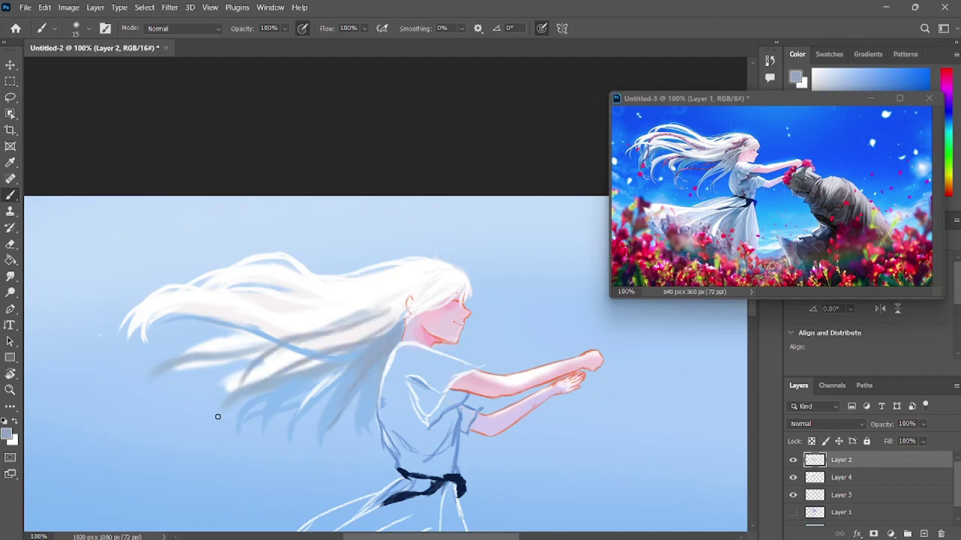
left_click(314, 291, "alt")
mouse_move(330, 315)
left_mouse_down()
mouse_move(238, 307)
mouse_move(131, 322)
left_mouse_up()
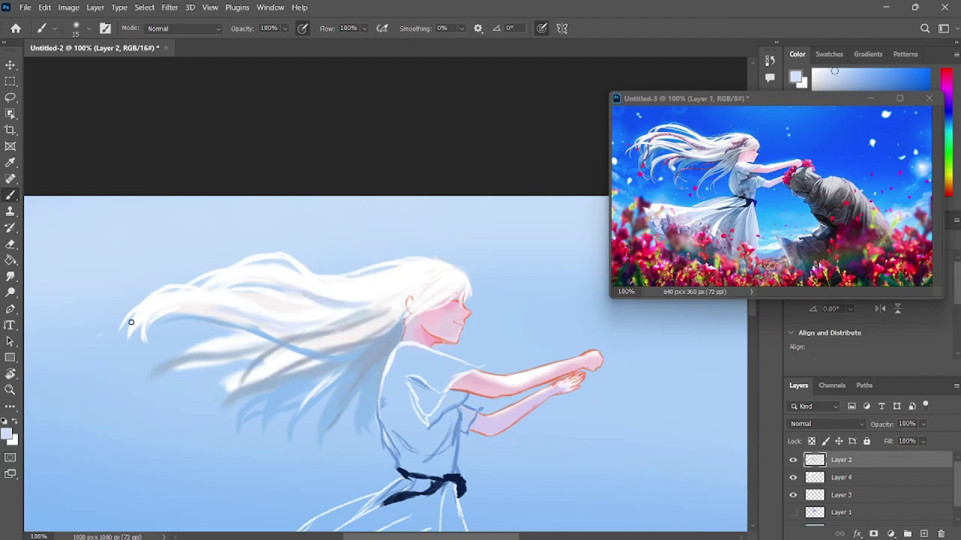
Step: Reshape the lower hair tips on Layer 4 with thin pale lavender and white strands
key("bracketleft")
key("bracketleft")
left_click(242, 349, "ctrl")
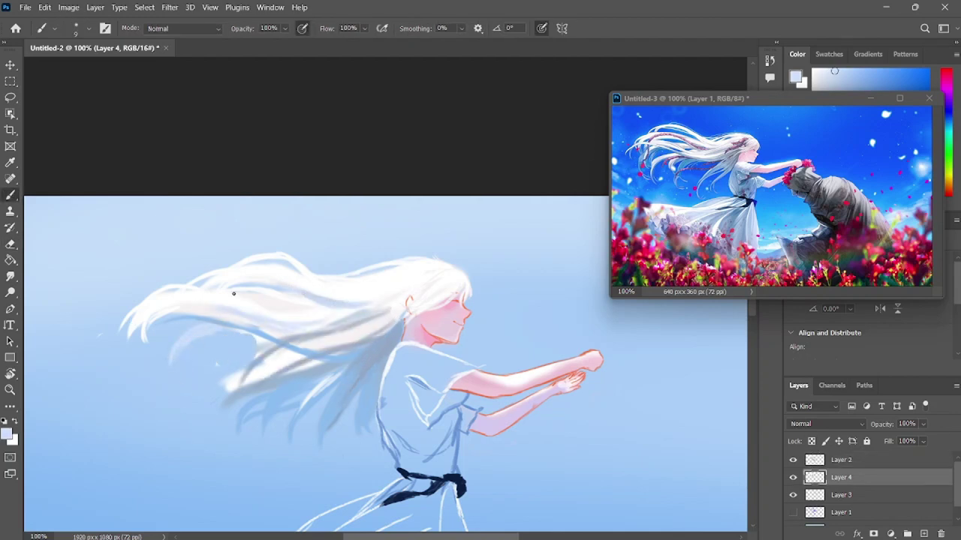
left_click(209, 358, "alt")
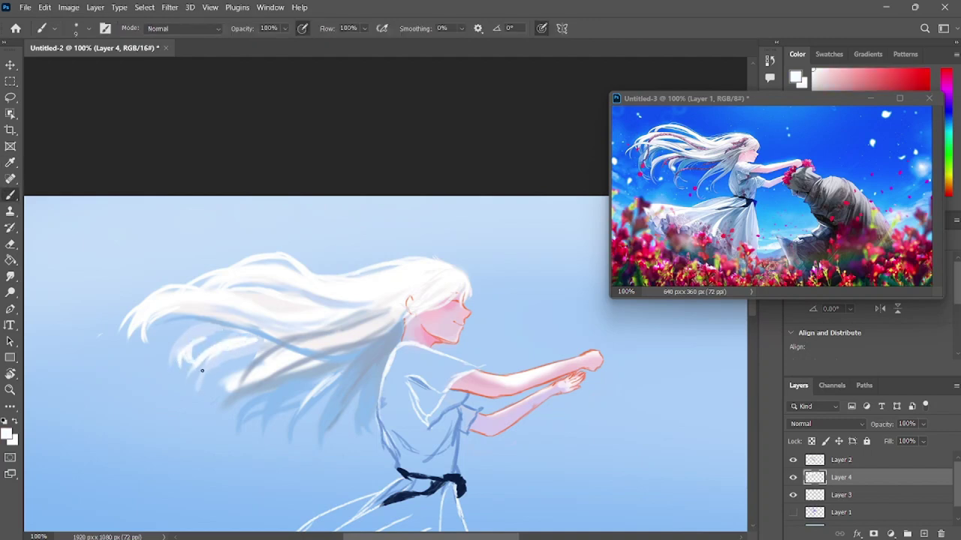
Step: Add thin sampled blue and white strands along the upper edge of the flowing hair and the crown
left_click(187, 281, "alt")
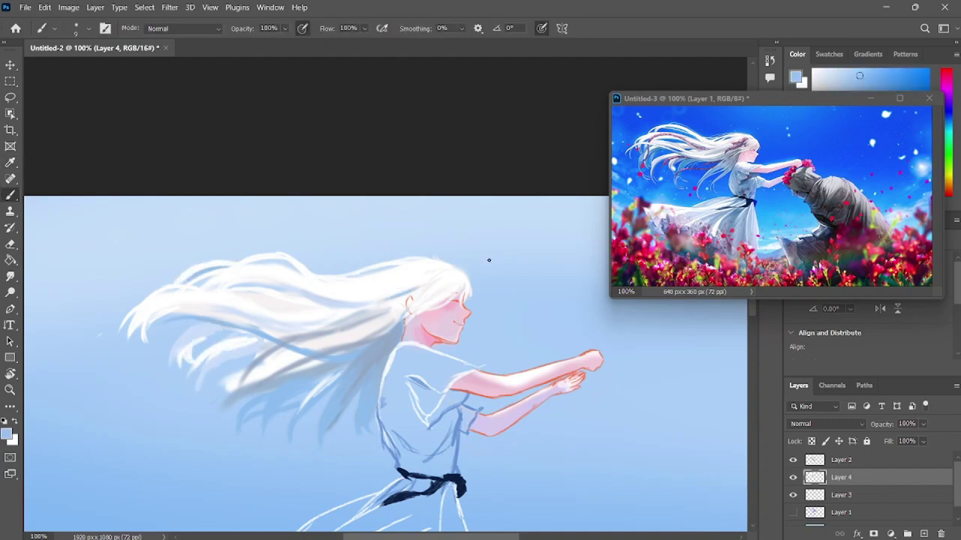
left_click(415, 285, "ctrl")
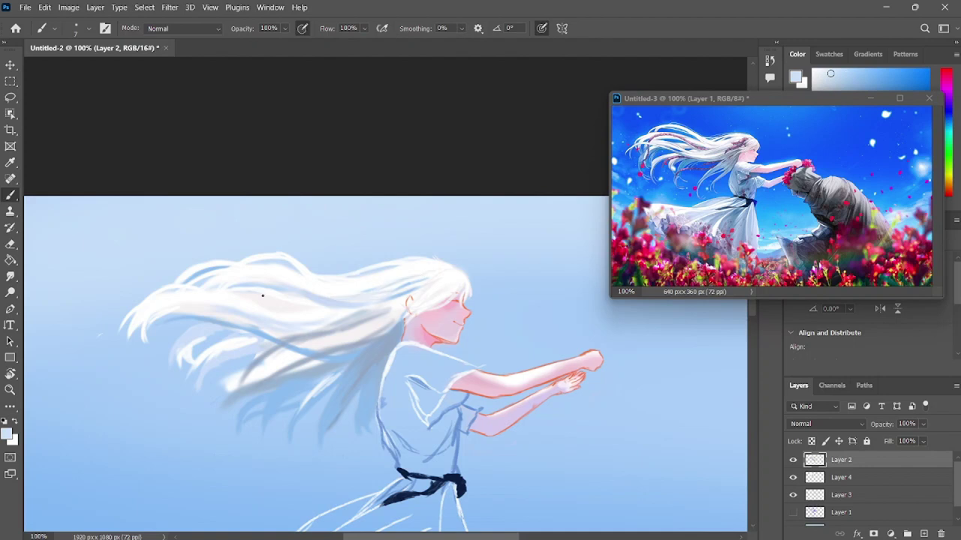
left_click(396, 284, "alt")
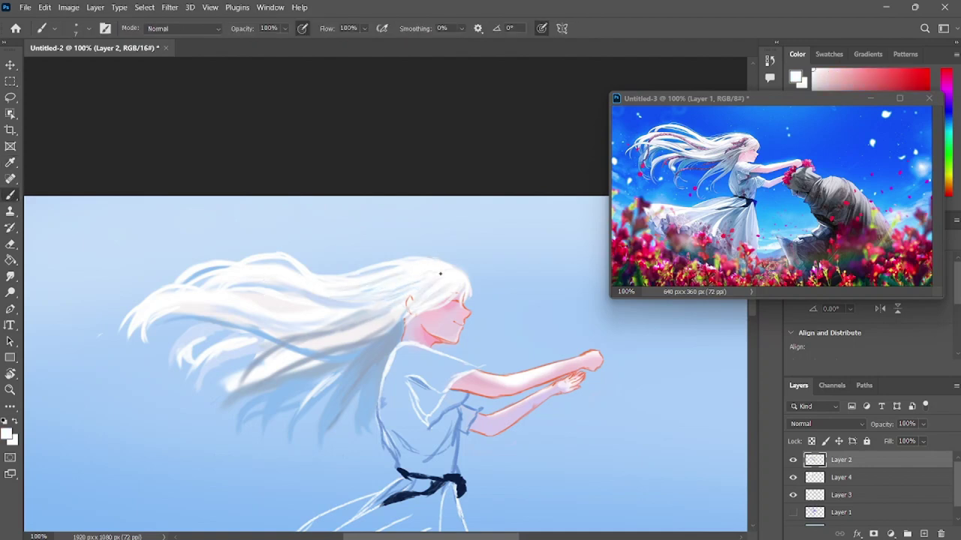
Step: Erase the stray hair colour beside the back of the blouse
key("e")
left_click(381, 384, "ctrl")
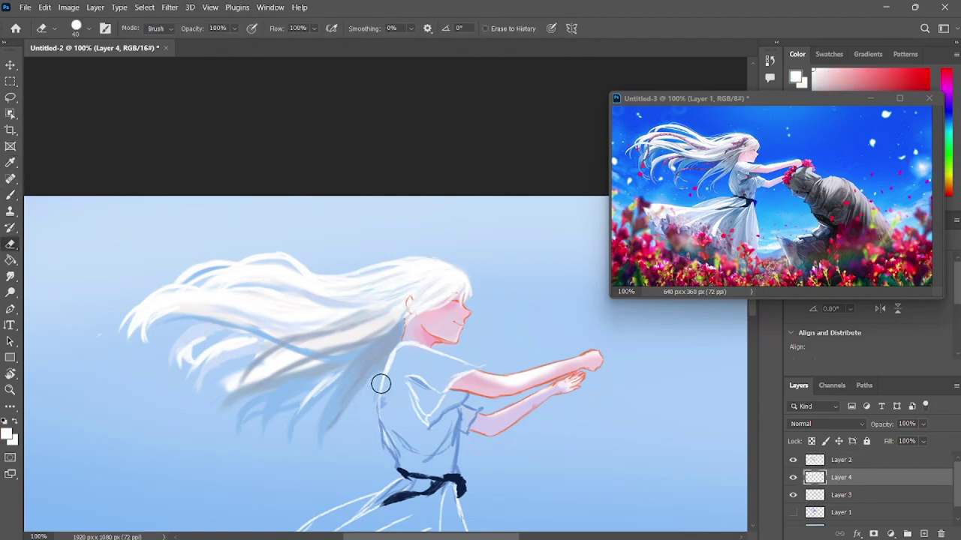
left_click(349, 458, "ctrl")
Step: Sample a grey-blue, brush it softly over the blouse on Layer 4 and move that layer below Layer 3
key("b")
left_click(319, 498, "alt")
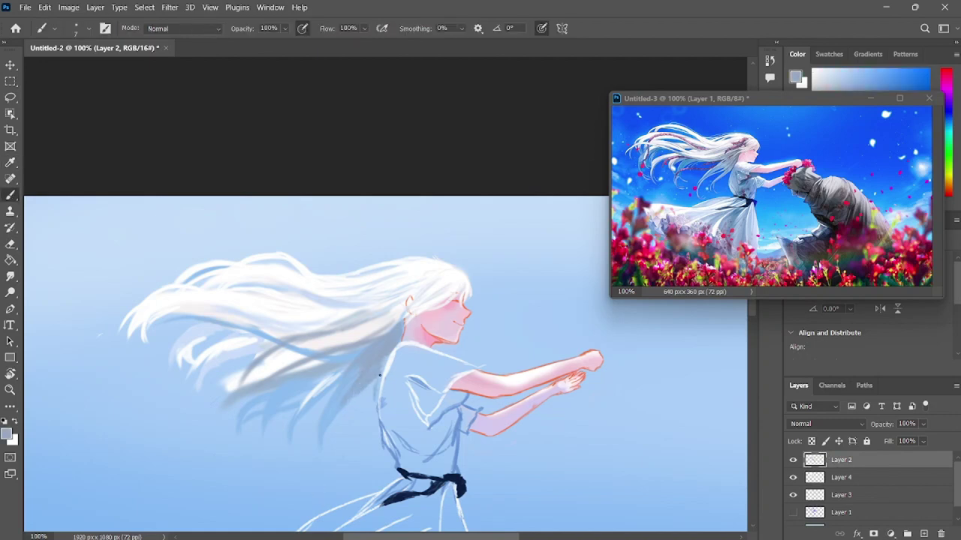
key("ctrl+minus")
left_click_drag(529, 419, 493, 343)
left_click(383, 334, "ctrl")
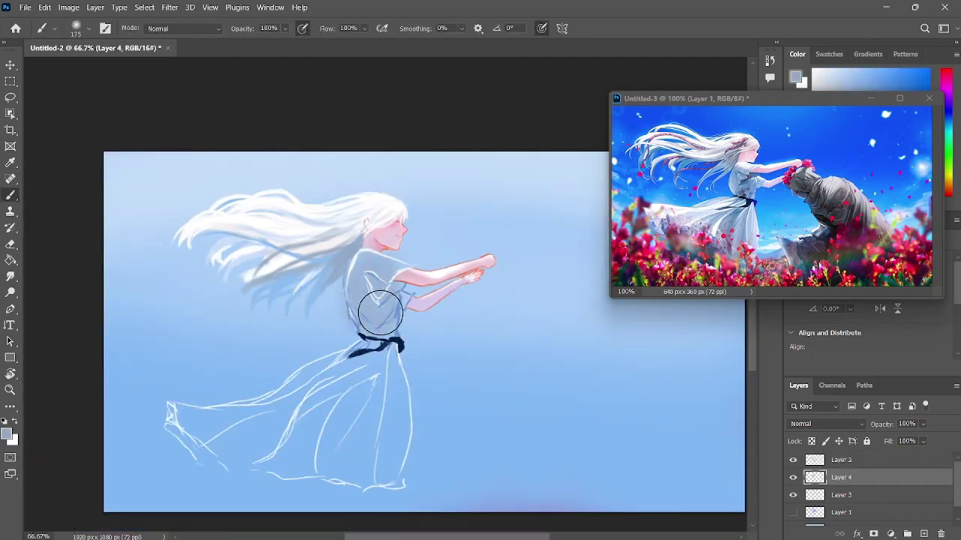
left_click_drag(860, 477, 855, 501)
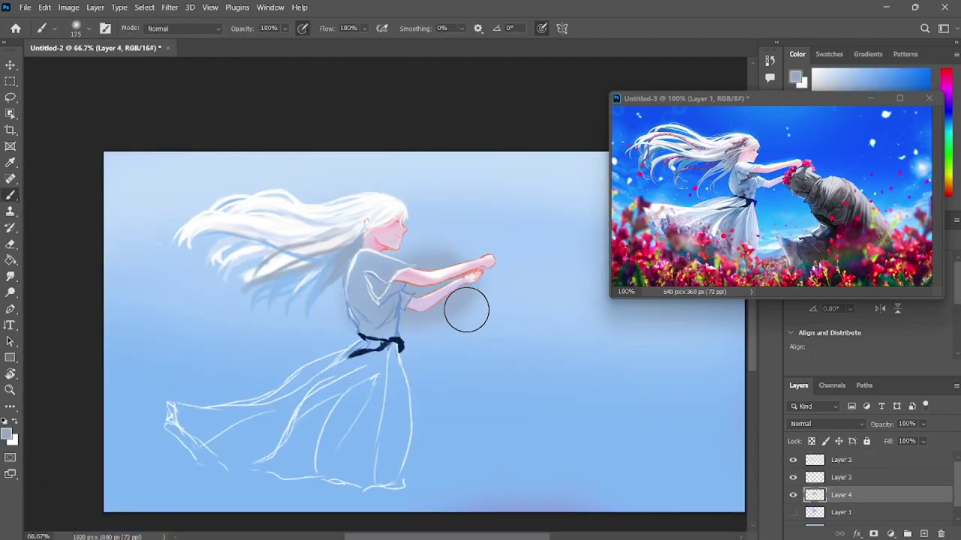
Step: Sample a pale blue and brush a soft base colour over the blouse and skirt, undoing the unwanted strokes
left_click(468, 307, "alt")
left_click_drag(398, 300, 330, 375)
left_click_drag(331, 338, 308, 379)
key("ctrl+z")
key("ctrl+z")
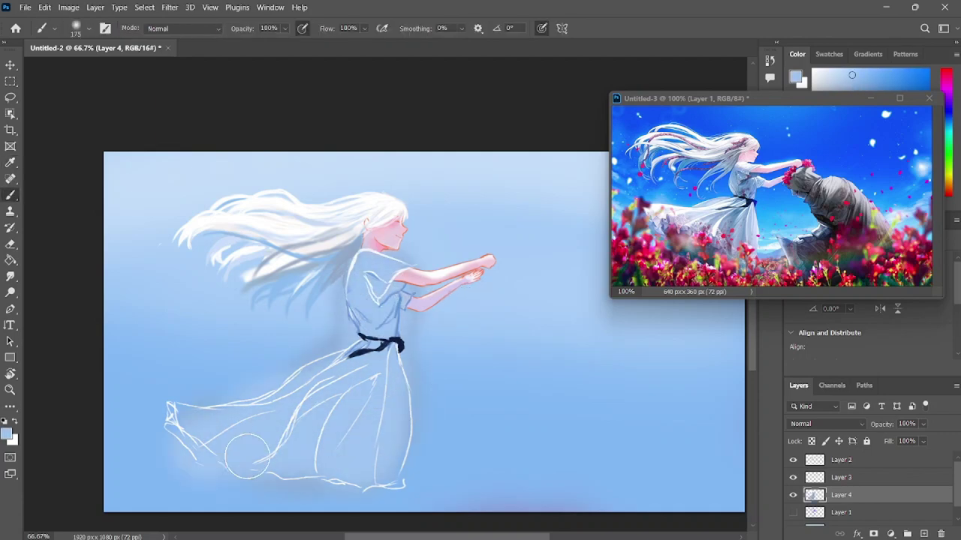
Step: Switch to a square-tipped brush at size 10 and fill the sleeve opening under the upper arm with dark blue
key("ctrl+plus")
key("ctrl+plus")
key("ctrl+plus")
key("ctrl+plus")
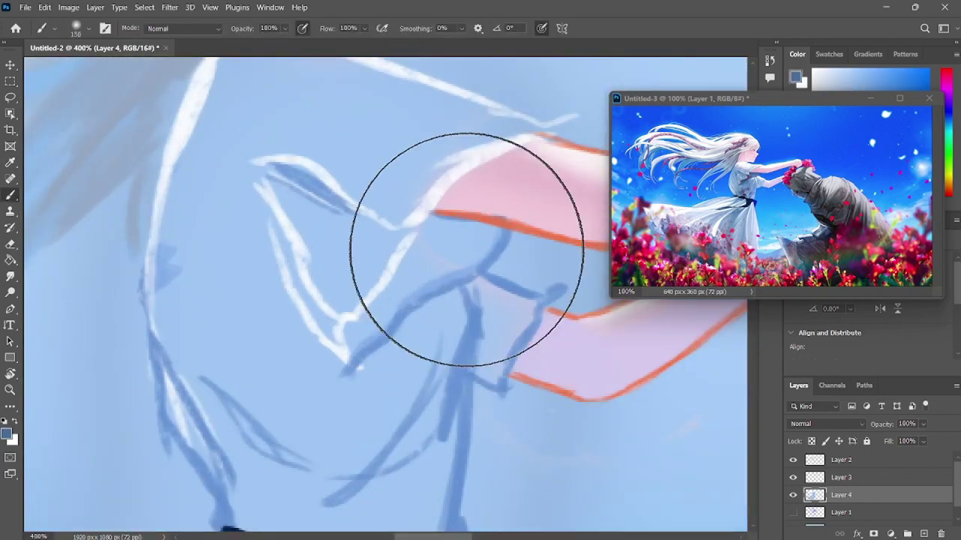
right_click(501, 312)
left_click(578, 460)
left_click_drag(480, 225, 349, 336)
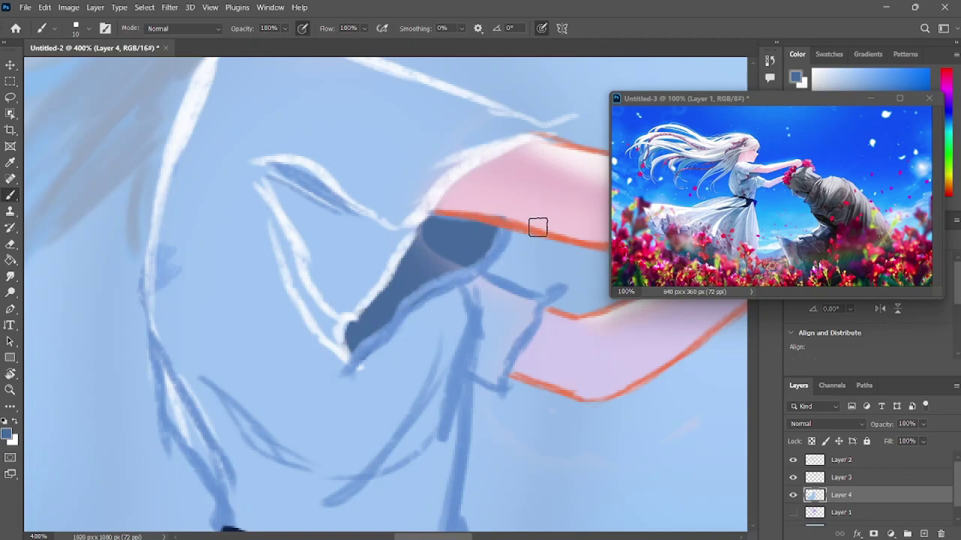
Step: Sample a mid blue and paint the shadows down the side of the blouse and above the belt
left_click(536, 225, "alt")
left_click_drag(440, 315, 320, 490)
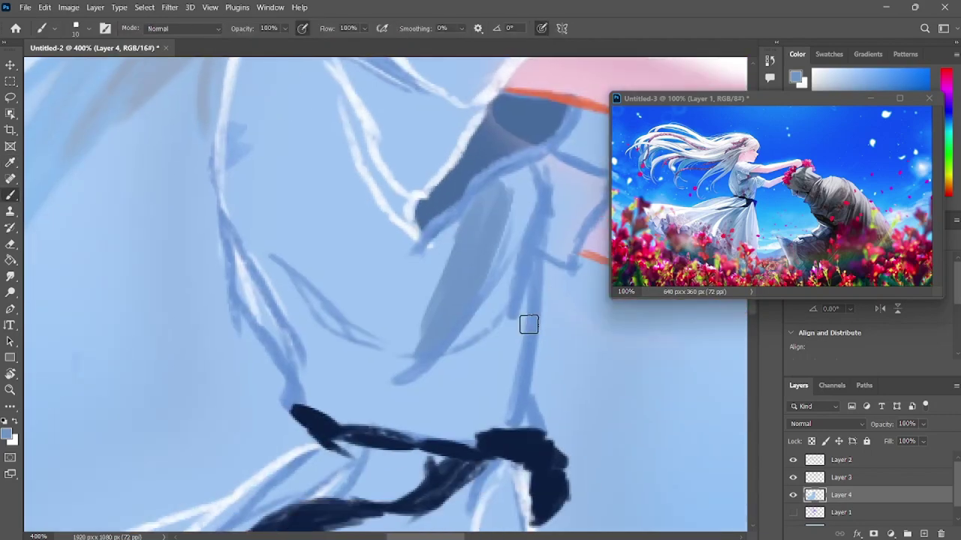
mouse_move(527, 323)
left_mouse_down()
mouse_move(425, 435)
mouse_move(364, 403)
left_mouse_up()
Step: Move the reference image window lower and fill the blouse's back and chest with brighter blue
left_click_drag(750, 98, 764, 181)
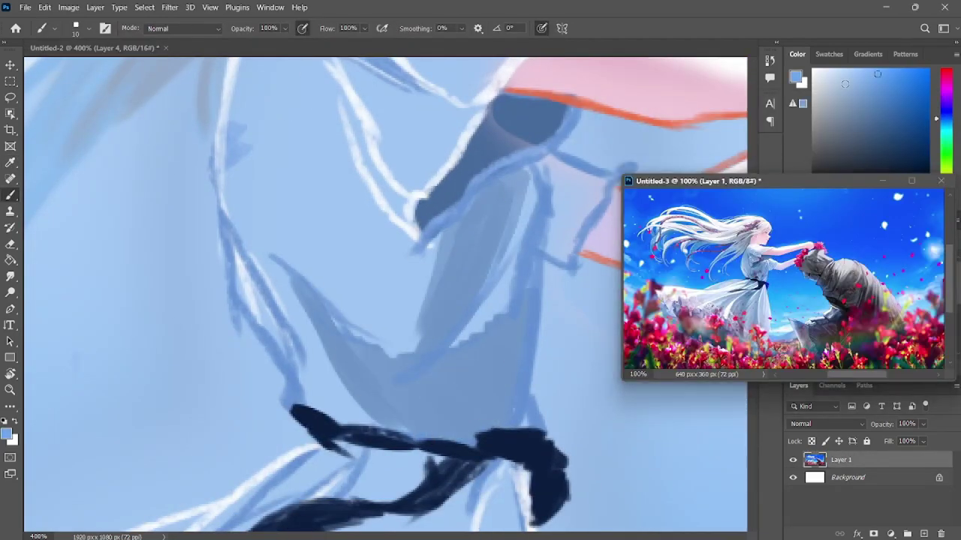
left_click(383, 392)
left_click_drag(353, 165, 401, 350)
scroll(513, 390, "up", 3)
left_click_drag(353, 150, 327, 352)
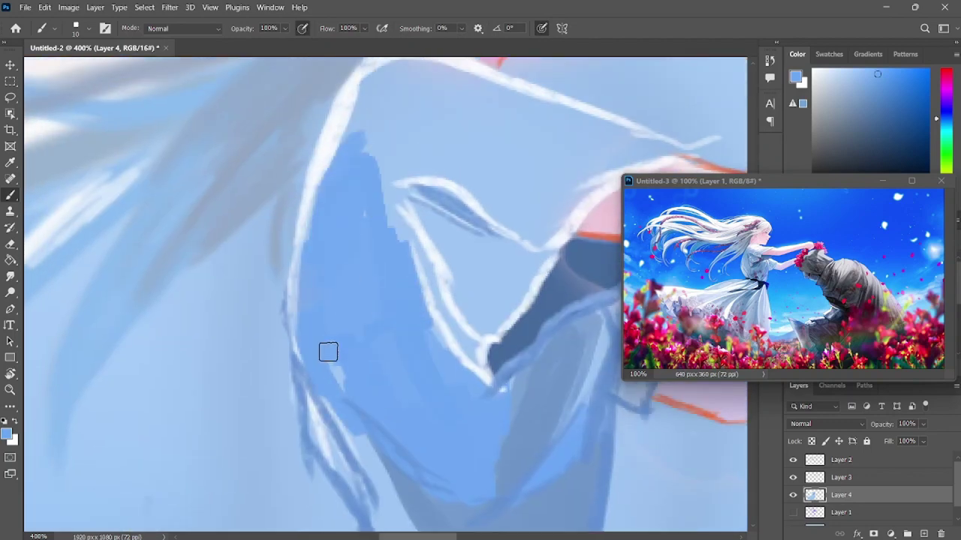
mouse_move(446, 214)
left_mouse_down()
mouse_move(412, 225)
mouse_move(506, 255)
left_mouse_up()
Step: Sample a light blue from the blouse and paint lighter areas over its sleeve and body
left_click(424, 290, "alt")
mouse_move(491, 192)
left_mouse_down()
mouse_move(491, 150)
mouse_move(313, 256)
mouse_move(384, 191)
mouse_move(471, 277)
mouse_move(497, 352)
left_mouse_up()
scroll(323, 266, "down", 3)
mouse_move(323, 266)
left_mouse_down()
mouse_move(366, 249)
mouse_move(358, 287)
mouse_move(318, 200)
left_mouse_up()
key("ctrl+1")
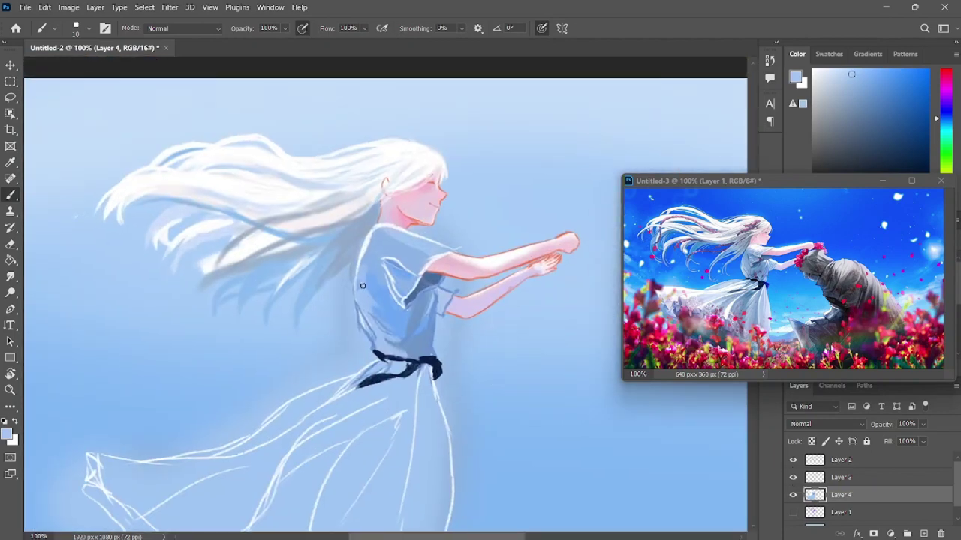
Step: Refine the blouse's fold shading on Layer 4 with sampled blues and darken the sleeve opening with navy
key("alt+bracketright")
key("alt+bracketright")
left_click(841, 495)
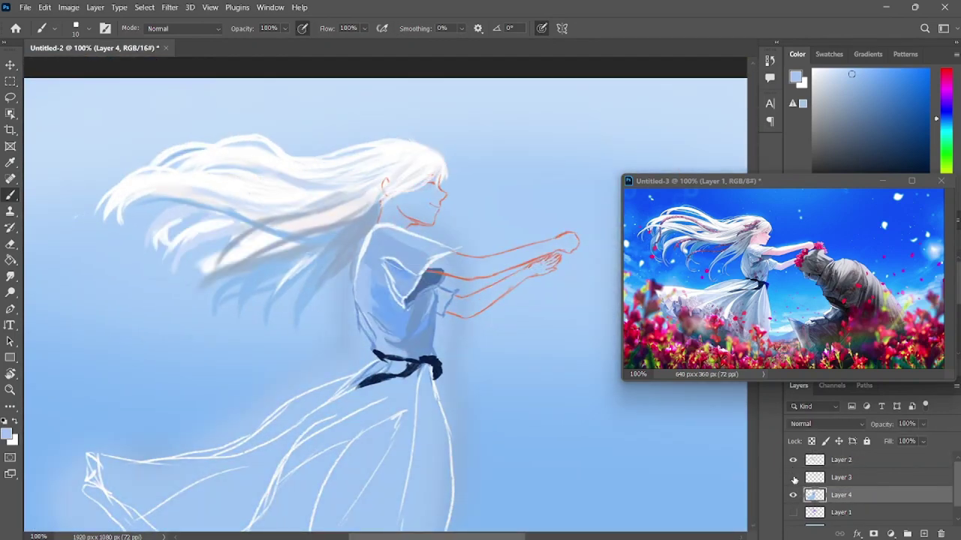
left_click(389, 328, "alt")
mouse_move(389, 328)
left_mouse_down()
mouse_move(355, 295)
mouse_move(426, 346)
mouse_move(408, 367)
left_mouse_up()
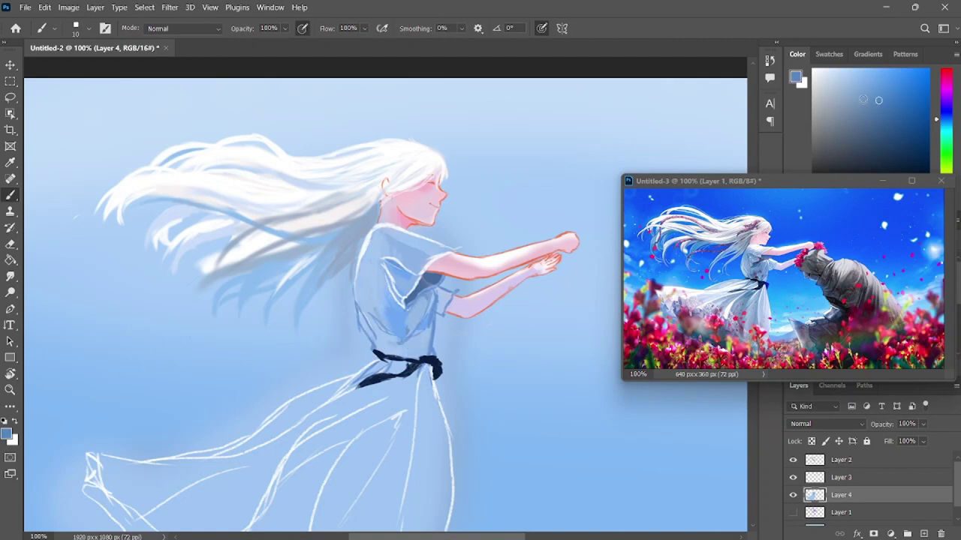
left_click(428, 276, "alt")
left_click_drag(426, 277, 432, 283)
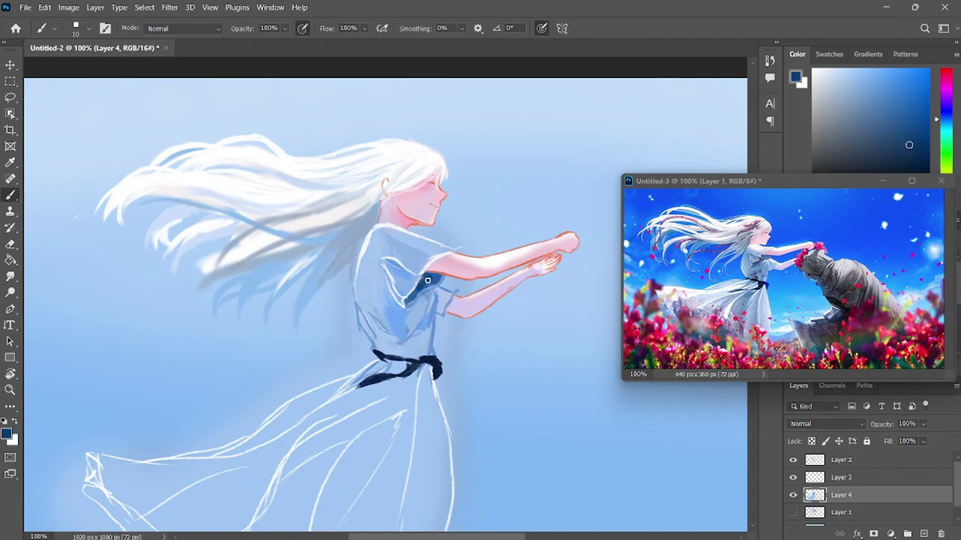
Step: Paint the blouse's shoulder and lower back with sampled light blue and near-white tones, using a soft brush of about 40 px
left_click(405, 248, "alt")
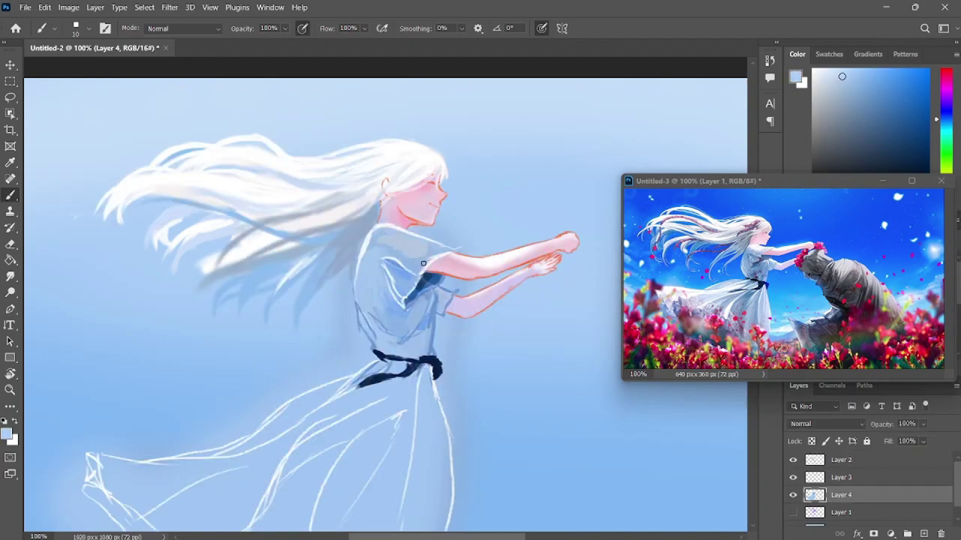
right_click(424, 285)
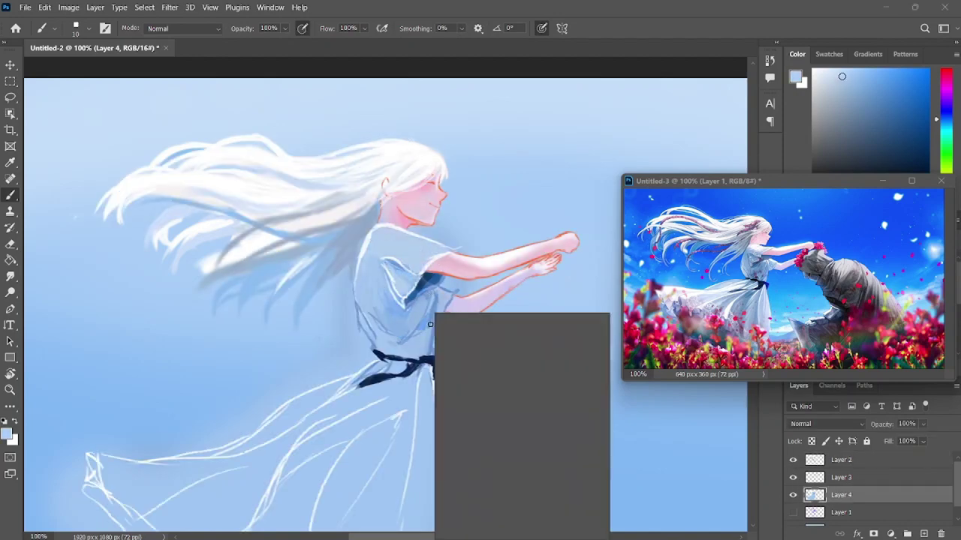
double_click(514, 484)
left_click(425, 243, "alt")
left_click_drag(426, 244, 476, 264)
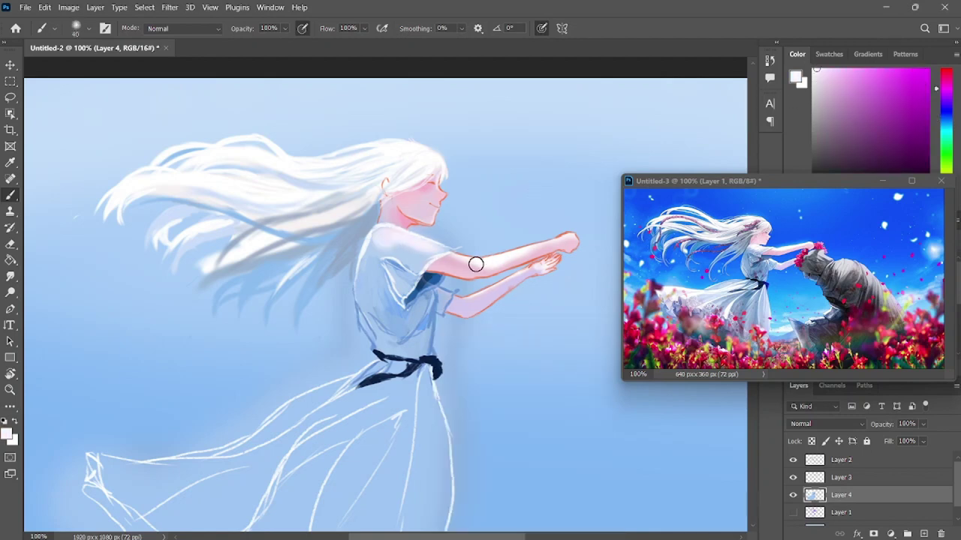
left_click_drag(351, 309, 381, 356)
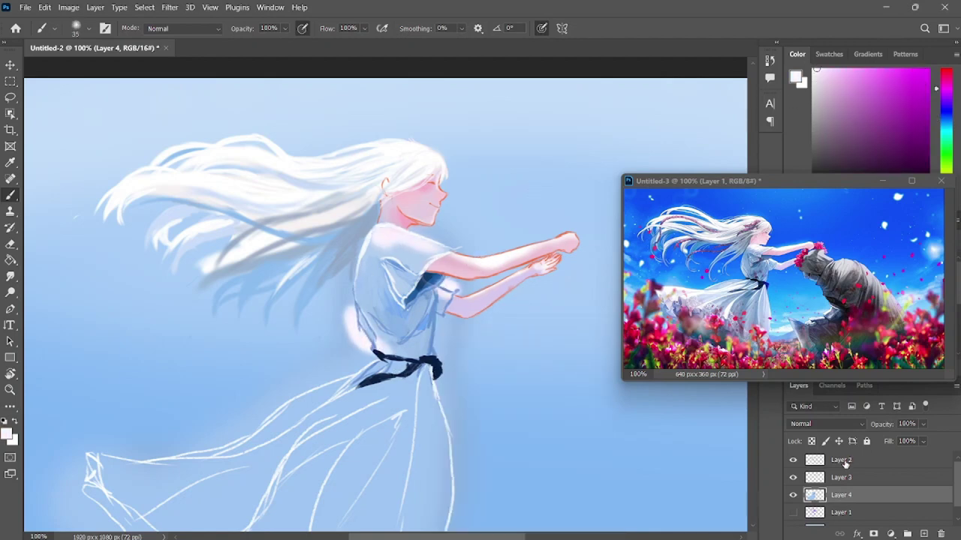
Step: Clean up Layer 2 with the Eraser and blend sampled mid blues over the blouse's body on Layer 4
left_click(842, 460)
key("e")
left_click(840, 495)
key("b")
left_click(418, 330, "alt")
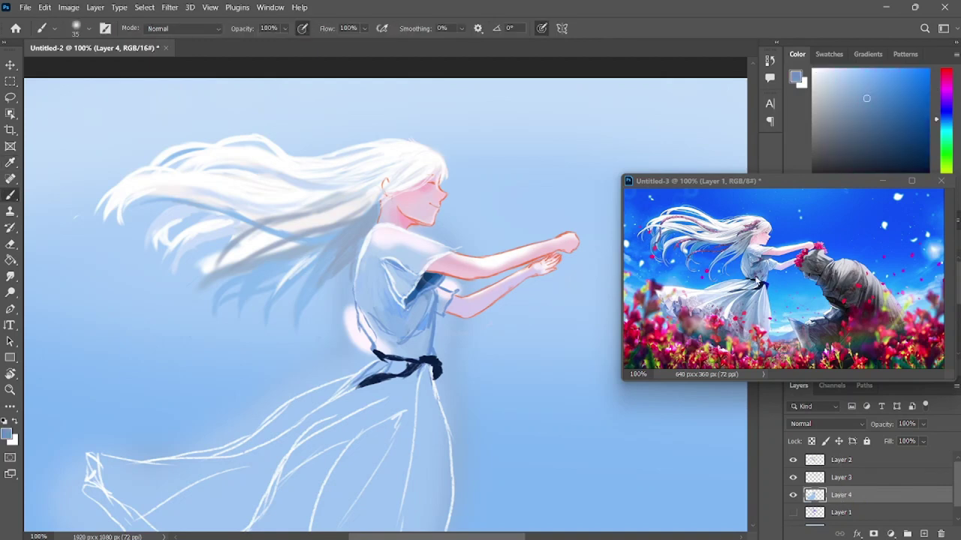
left_click(394, 292, "alt")
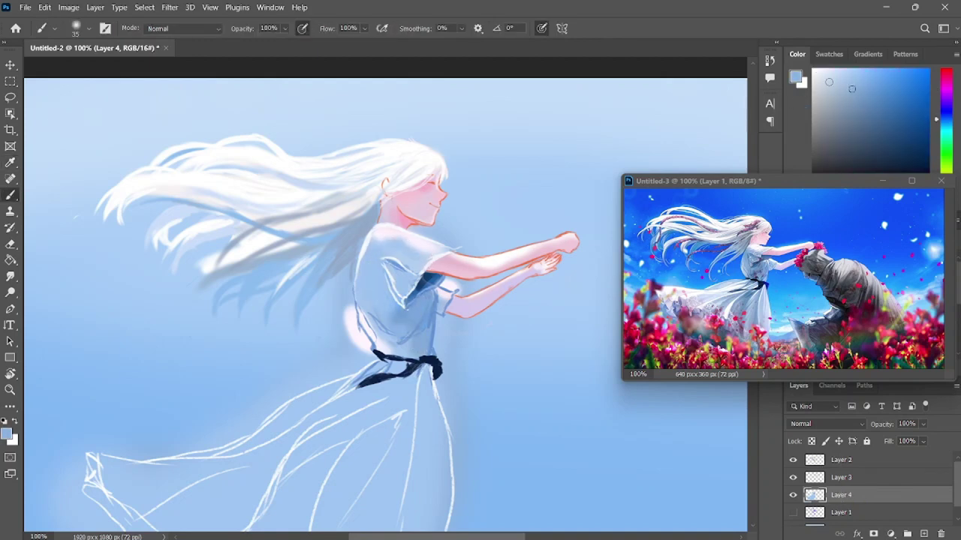
Step: Paint white highlights on the sleeve and the blouse's body with a 15 px brush, blending the folds with sampled blue
left_click(424, 247, "alt")
key("bracketleft")
key("bracketleft")
key("bracketleft")
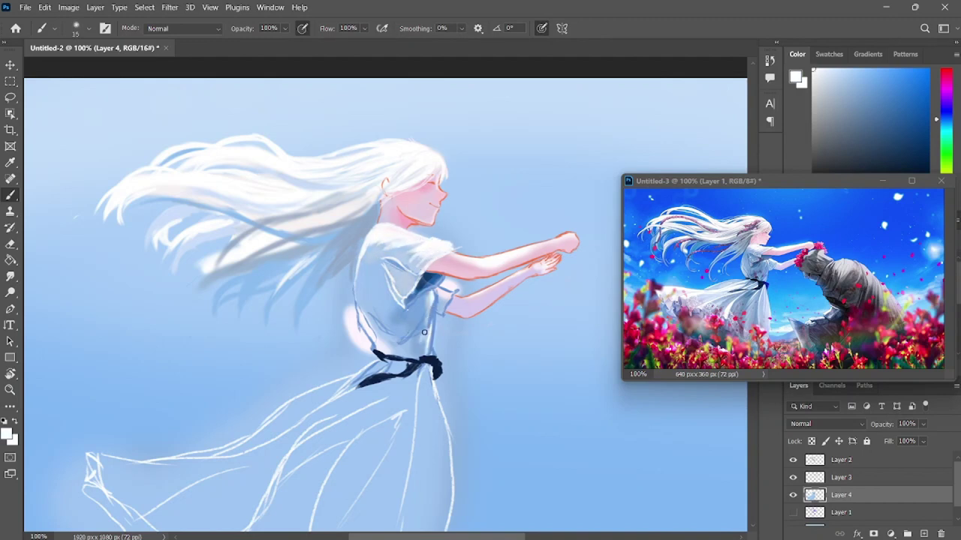
left_click_drag(427, 308, 372, 314)
left_click(385, 334, "alt")
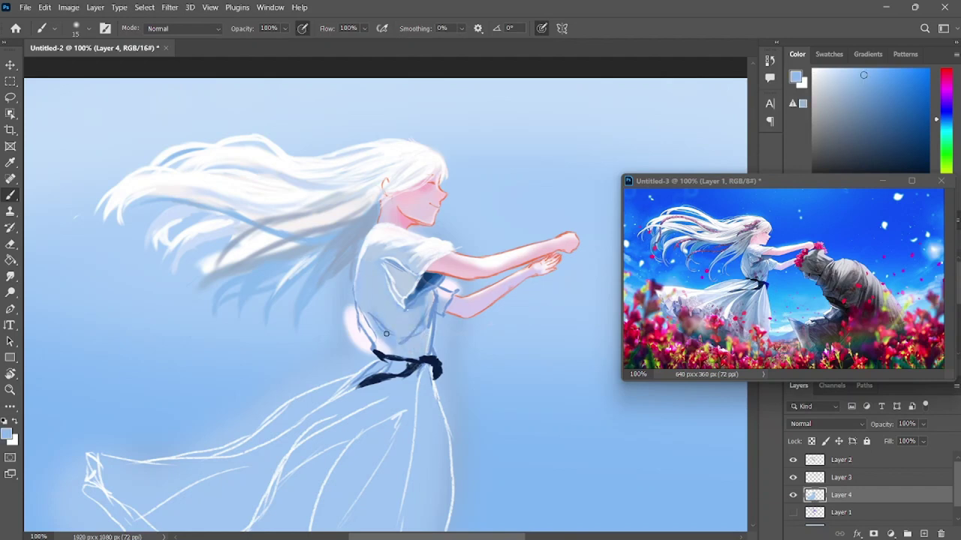
left_click(426, 302, "alt")
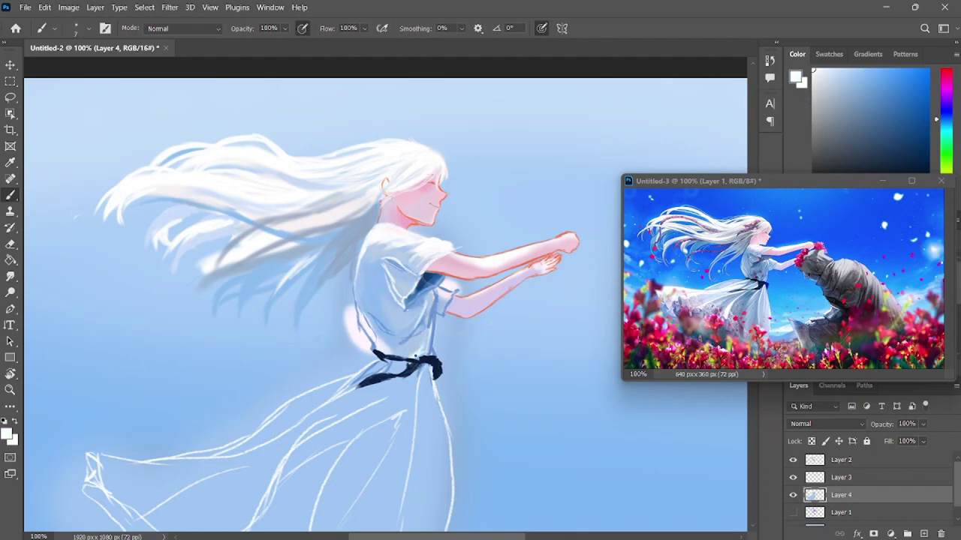
Step: Erase the excess Layer 4 paint around the blouse's back, waist and skirt
key("e")
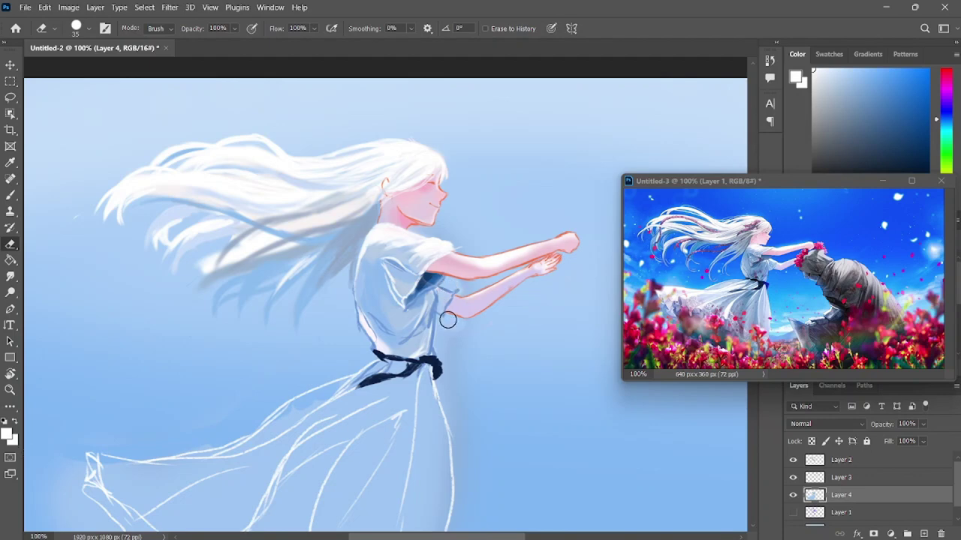
left_click_drag(448, 315, 451, 378)
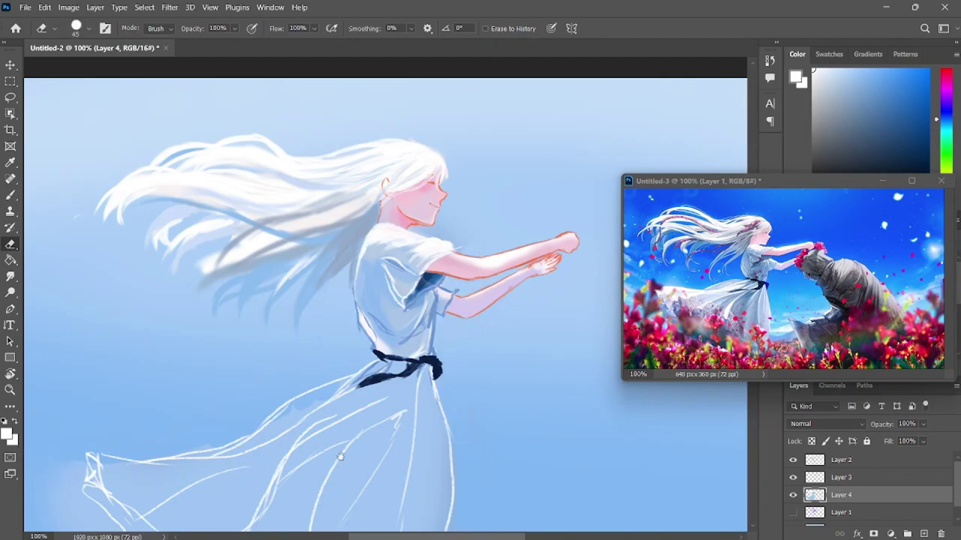
left_click_drag(340, 456, 309, 325)
Step: Sample a greyish blue with the Eyedropper and paint soft fold shadows down the skirt below the belt
key("i")
left_click(307, 337)
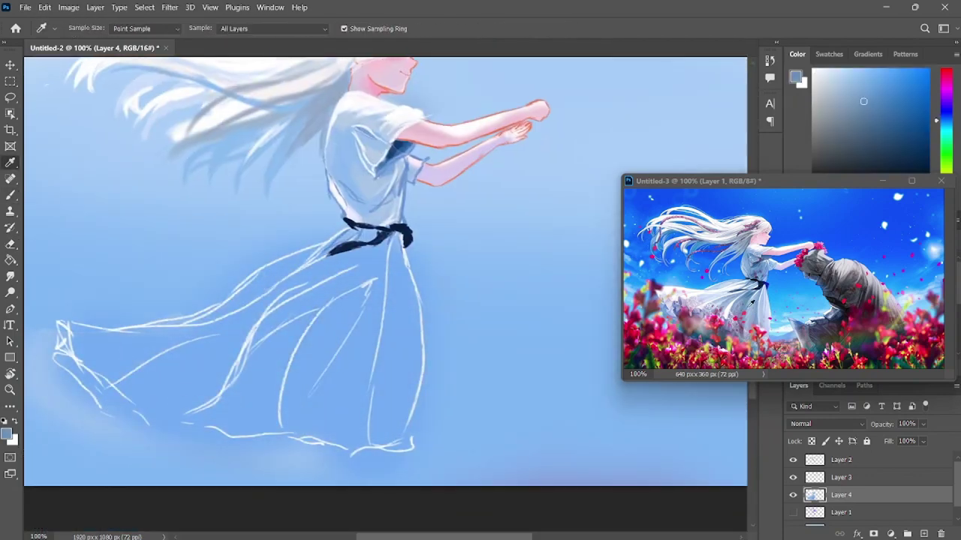
key("b")
mouse_move(353, 289)
left_mouse_down()
mouse_move(311, 382)
mouse_move(376, 432)
left_mouse_up()
Step: Fill the skirt with sampled light blues, enlarging the brush to 90 px for the broad areas toward its front edge
left_click(363, 283, "alt")
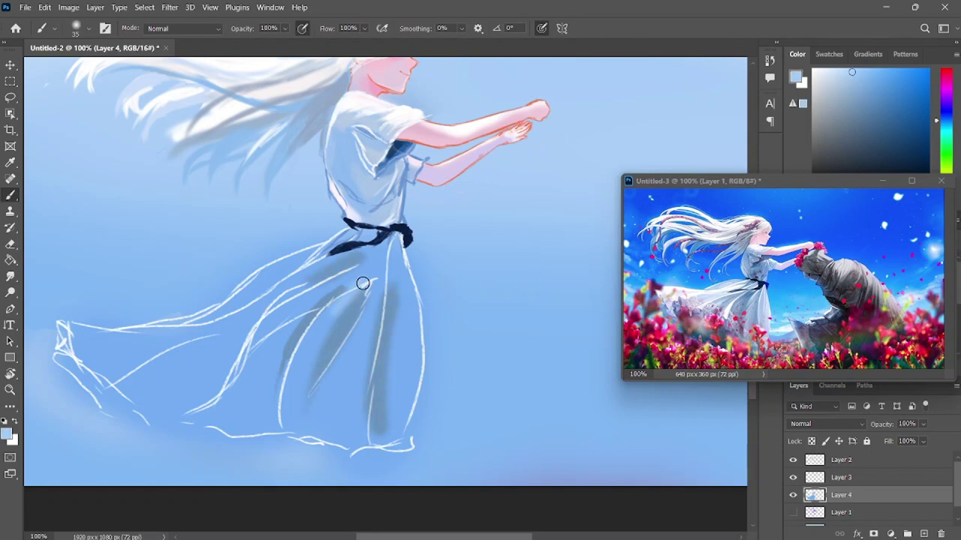
left_click_drag(352, 259, 270, 330)
left_click_drag(337, 345, 360, 443)
left_click_drag(394, 255, 398, 388)
mouse_move(218, 330)
left_mouse_down()
mouse_move(334, 244)
mouse_move(255, 337)
mouse_move(376, 277)
mouse_move(435, 451)
left_mouse_up()
key("bracketright")
key("bracketright")
key("bracketright")
key("bracketright")
key("bracketright")
key("bracketright")
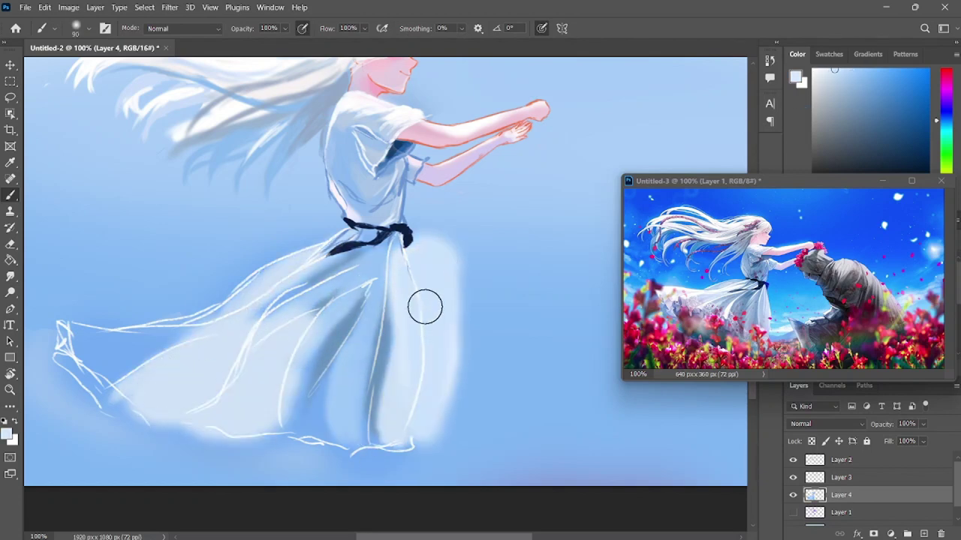
left_click_drag(425, 306, 451, 420)
Step: Paint white fold highlights with a 9 px brush, fanning from the belt across the trailing side of the skirt
key("bracketleft")
key("bracketleft")
key("bracketleft")
key("bracketleft")
key("bracketleft")
key("bracketleft")
key("bracketleft")
key("bracketleft")
mouse_move(352, 292)
left_mouse_down()
mouse_move(296, 342)
mouse_move(265, 405)
left_mouse_up()
left_click_drag(300, 330, 273, 435)
left_click_drag(352, 264, 300, 292)
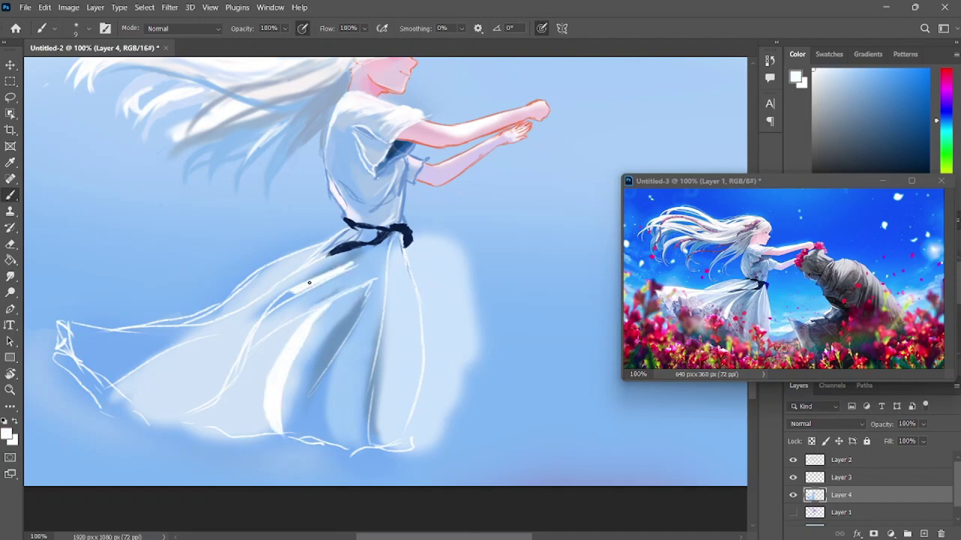
mouse_move(379, 248)
left_mouse_down()
mouse_move(267, 316)
mouse_move(251, 349)
left_mouse_up()
left_click_drag(341, 259, 165, 326)
left_click_drag(330, 238, 218, 309)
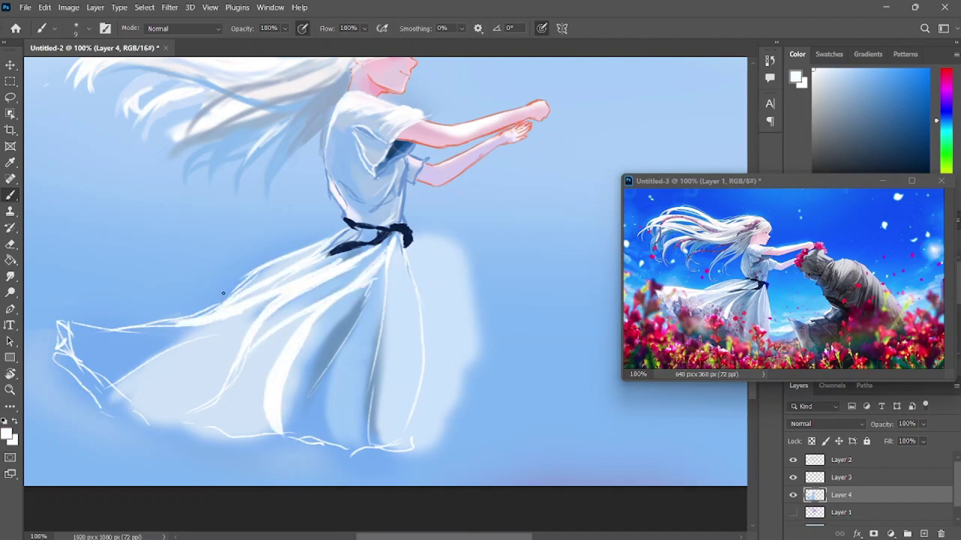
Step: Add long white fold strokes down the front and middle of the skirt from the belt toward the hem
left_click_drag(397, 240, 418, 335)
key("bracketright")
key("bracketright")
key("bracketright")
mouse_move(390, 435)
left_mouse_down()
mouse_move(386, 278)
mouse_move(403, 325)
left_mouse_up()
left_click_drag(397, 274, 400, 402)
mouse_move(373, 282)
left_mouse_down()
mouse_move(345, 342)
mouse_move(368, 425)
left_mouse_up()
left_click_drag(342, 383, 333, 430)
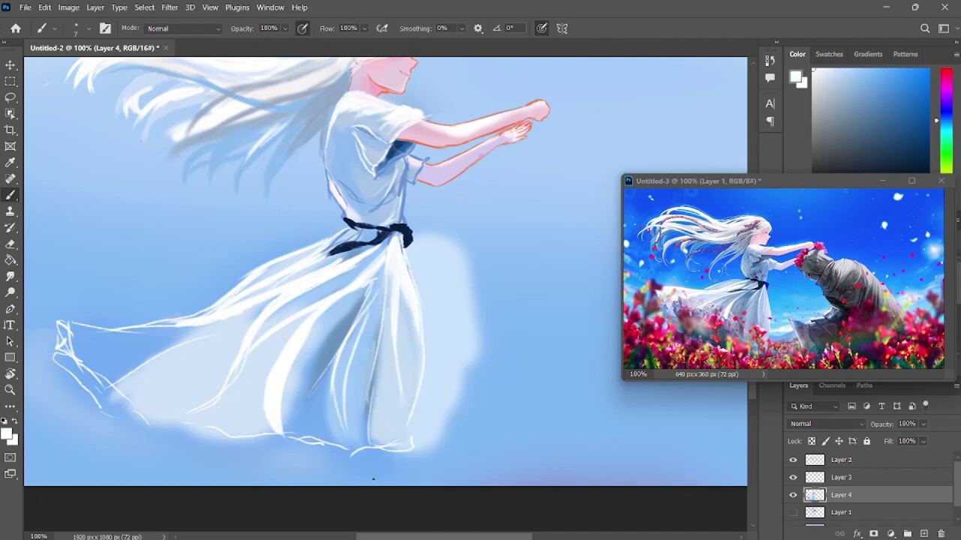
Step: Soften the skirt's folds and upper trailing edge with sampled light blues, using a brush of 15 to 25 px
left_click_drag(276, 422, 330, 322)
left_click_drag(323, 375, 352, 442)
left_click_drag(371, 300, 360, 392)
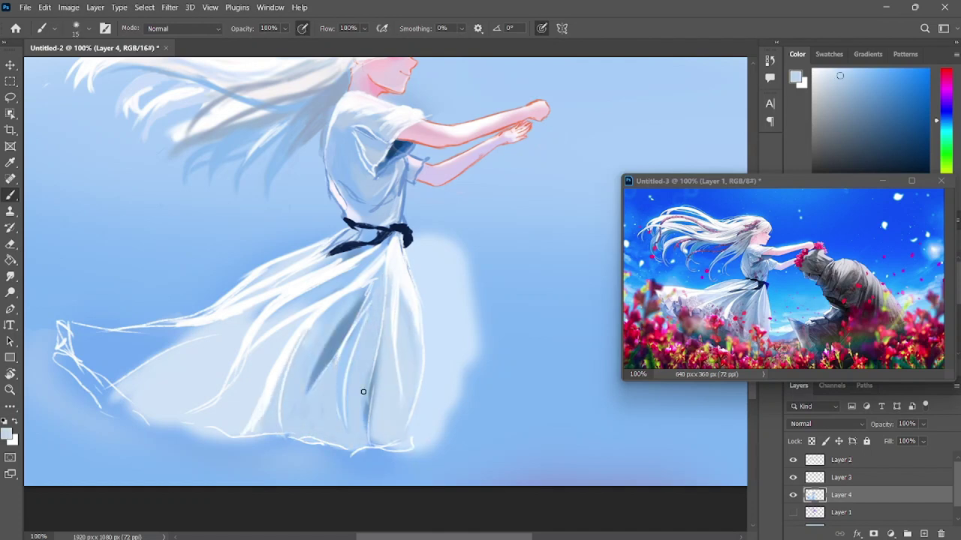
left_click_drag(337, 259, 290, 254)
left_click(216, 307, "alt")
key("bracketright")
mouse_move(165, 337)
left_mouse_down()
mouse_move(116, 367)
mouse_move(172, 373)
mouse_move(340, 247)
left_mouse_up()
left_click(254, 310, "alt")
left_click_drag(252, 312, 122, 386)
left_click_drag(248, 336, 382, 247)
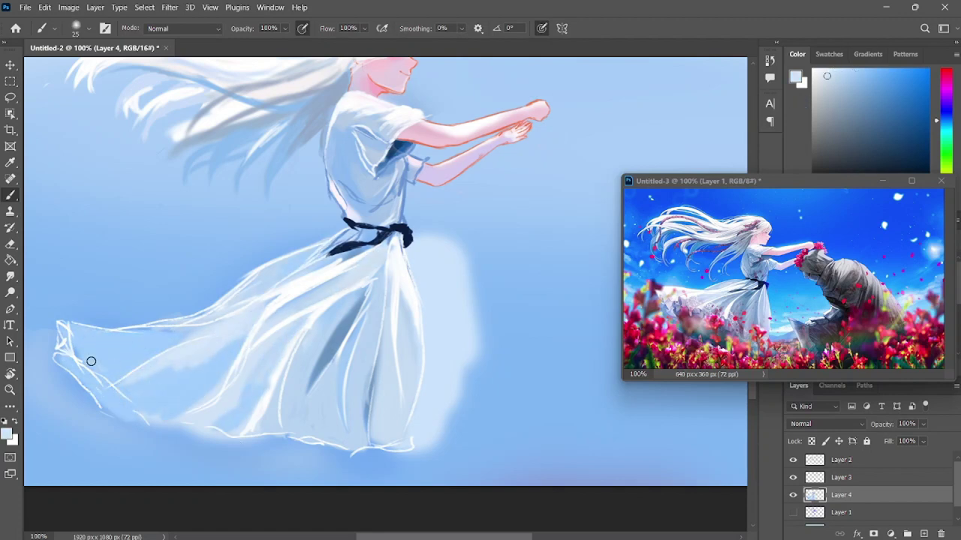
Step: Fill the skirt's trailing tip and lower folds with pale blue using the 25 px brush
left_click_drag(91, 361, 177, 334)
left_click_drag(232, 346, 163, 368)
left_click_drag(353, 261, 276, 308)
left_click_drag(217, 428, 319, 338)
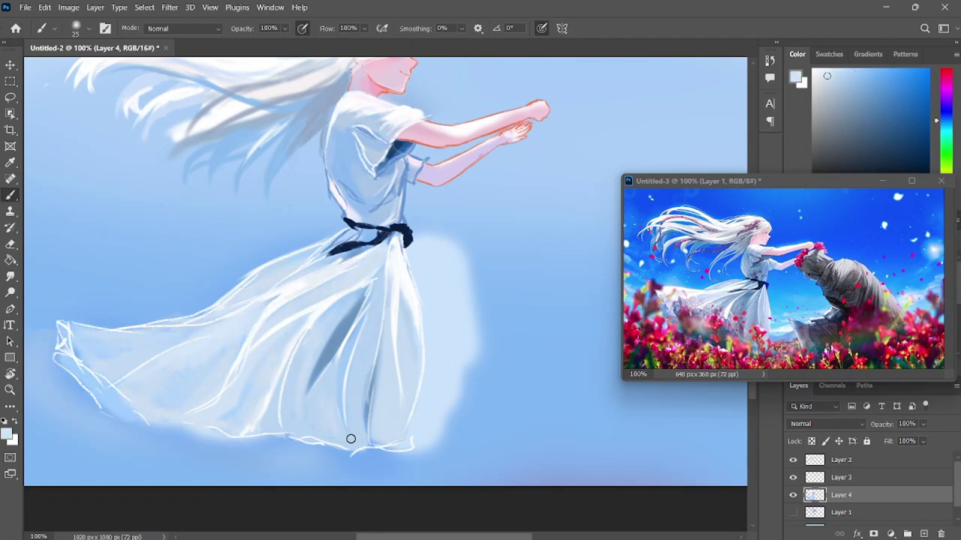
left_click_drag(350, 439, 340, 394)
Step: Brighten the skirt's folds with near-white strokes and erase the paint spilling past its front edge and hem
key("ctrl+minus")
left_click_drag(255, 336, 292, 313)
left_click_drag(375, 379, 330, 278)
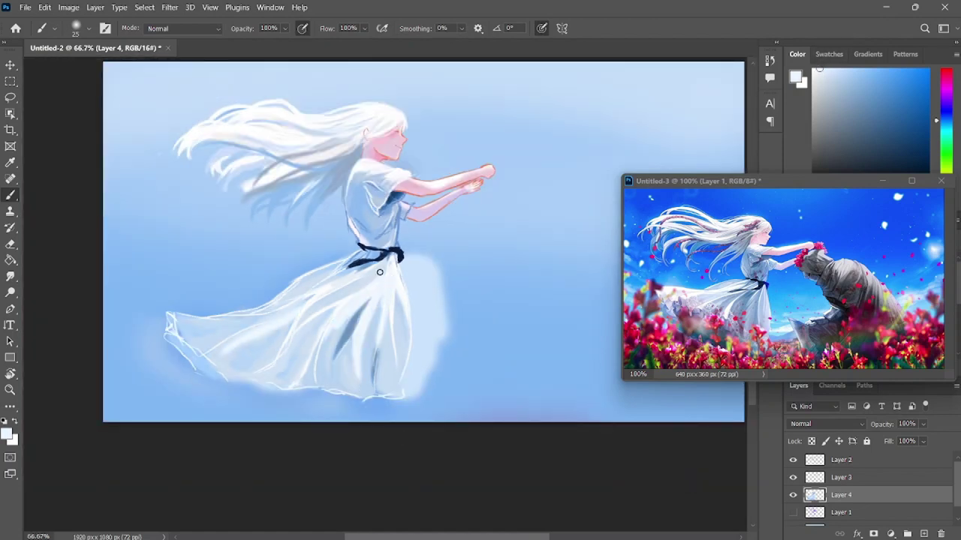
left_click_drag(390, 304, 394, 375)
mouse_move(292, 375)
left_mouse_down()
mouse_move(328, 297)
mouse_move(189, 331)
left_mouse_up()
key("e")
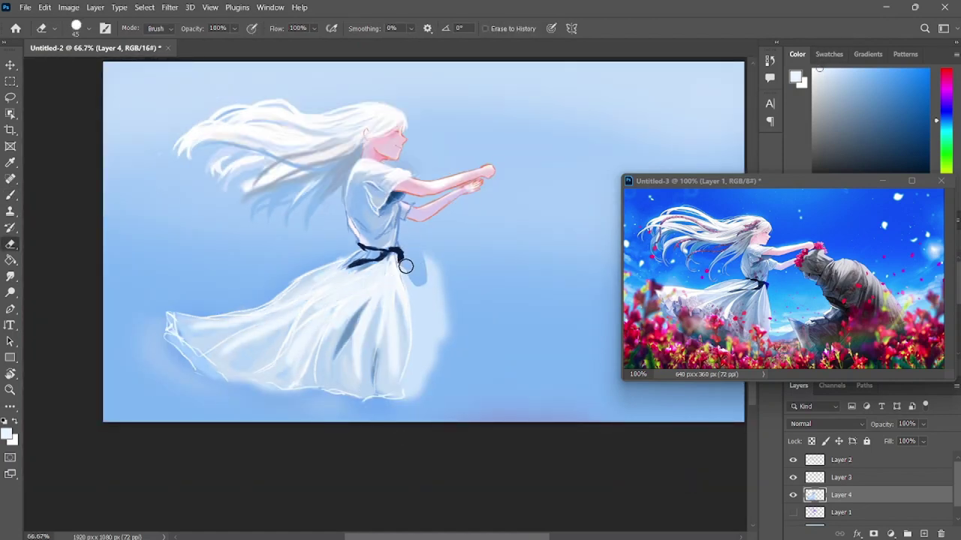
left_click_drag(435, 259, 424, 397)
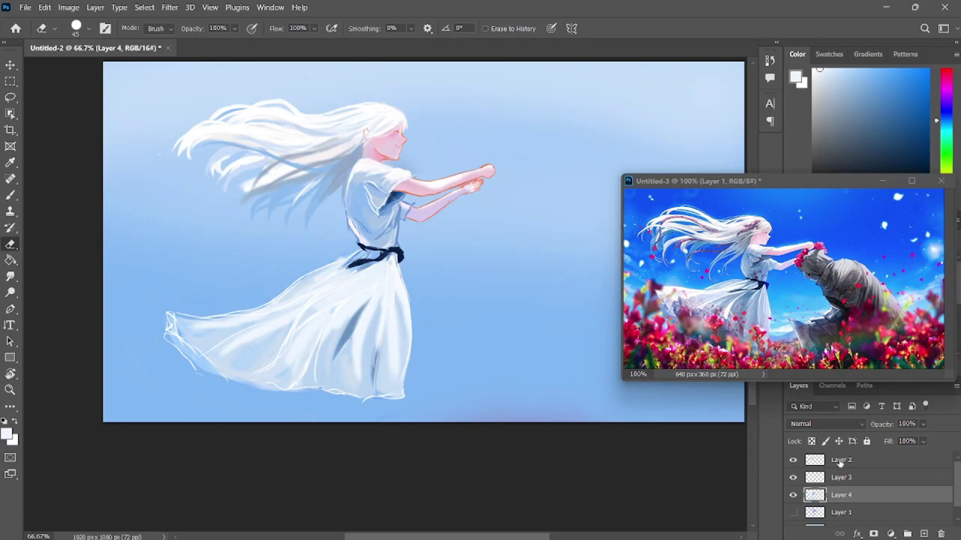
Step: Draw thin mid-blue hair strands on Layer 2 over the fringe and crown with a 4 to 5 px brush
left_click(840, 460)
key("b")
right_click(459, 315)
key("Escape")
key("ctrl+plus")
key("ctrl+plus")
scroll(375, 300, "up", 3)
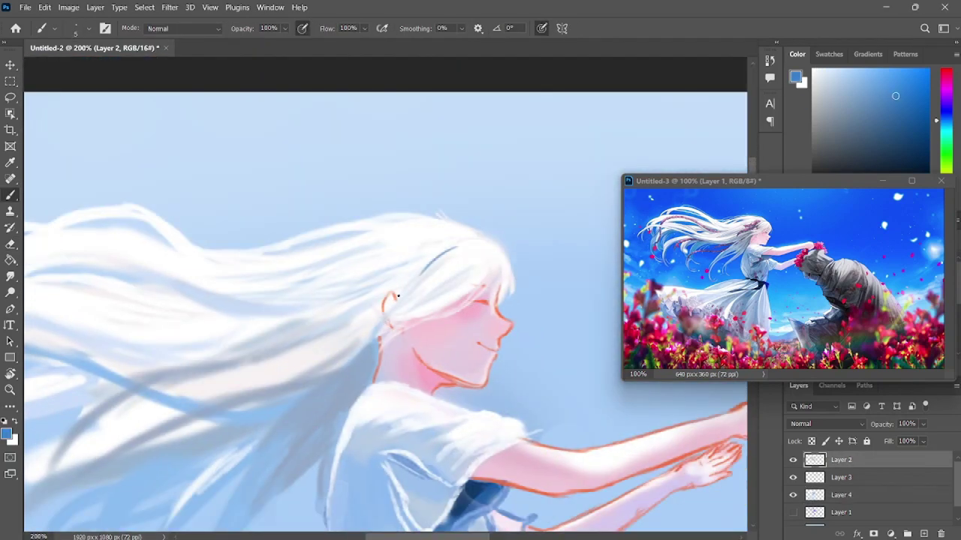
left_click_drag(353, 234, 233, 259)
left_click_drag(278, 247, 194, 260)
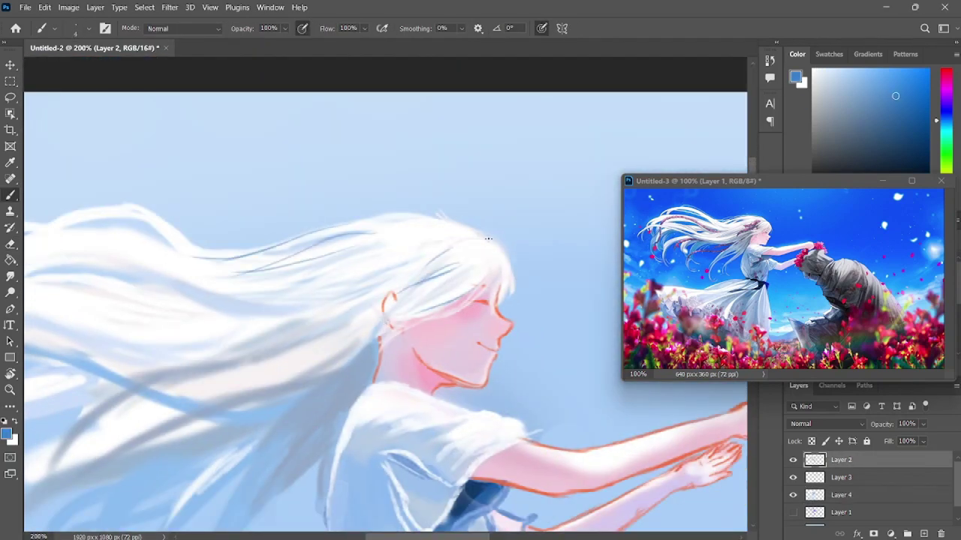
Step: Draw thin blue strands behind the neck and along the tips of the lower hair locks
mouse_move(337, 375)
left_mouse_down()
mouse_move(252, 526)
mouse_move(409, 323)
left_mouse_up()
left_click_drag(345, 360, 248, 405)
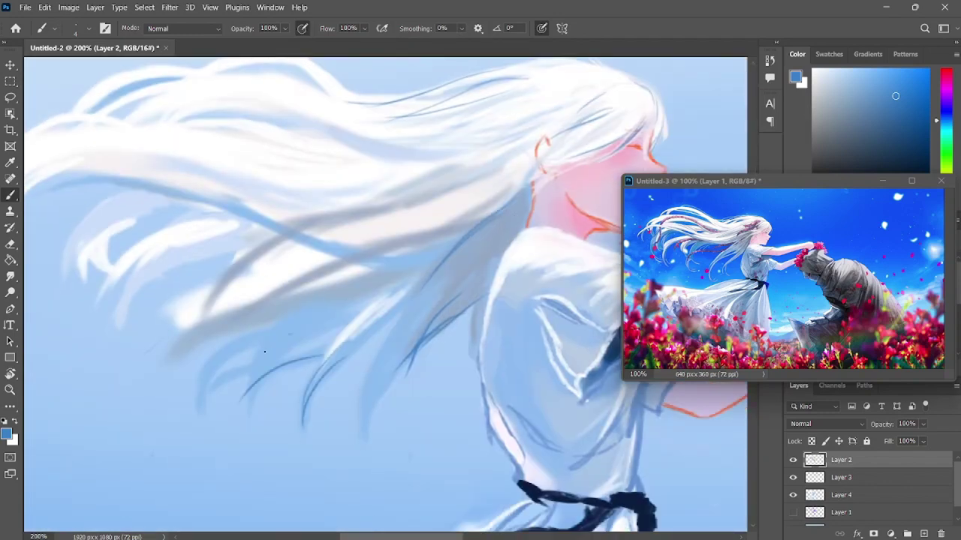
mouse_move(353, 308)
left_mouse_down()
mouse_move(201, 402)
mouse_move(196, 394)
left_mouse_up()
Step: Try a broad blue shadow across the lower hair locks with a 30 px brush
key("bracketright")
key("bracketright")
key("bracketright")
key("bracketright")
key("bracketright")
key("bracketright")
key("bracketright")
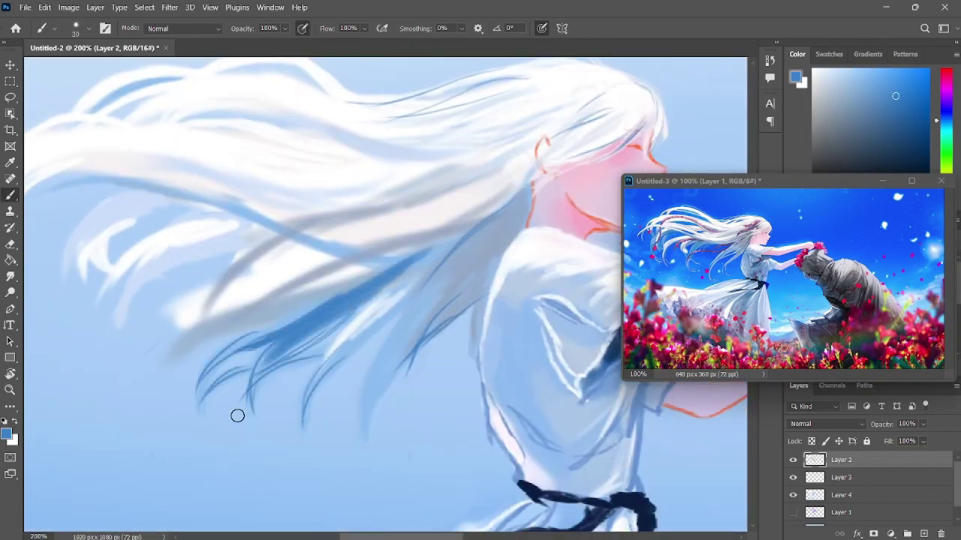
left_click_drag(276, 314, 174, 359)
key("ctrl+z")
key("bracketleft")
key("bracketleft")
key("bracketleft")
key("bracketleft")
key("bracketleft")
key("bracketleft")
key("bracketleft")
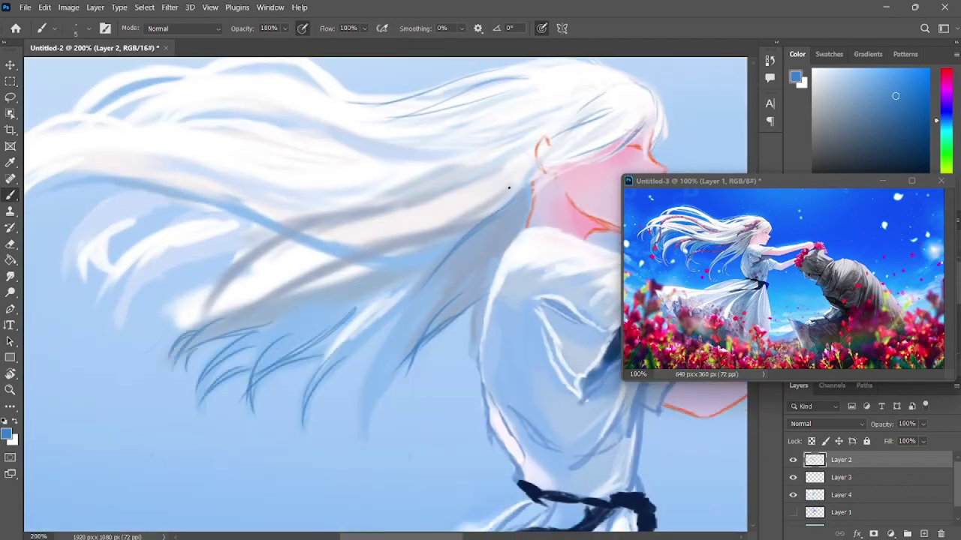
Step: Draw thin blue contour strands along the upper and middle locks of the flowing hair with a 5 px brush
mouse_move(414, 203)
left_mouse_down()
mouse_move(64, 150)
mouse_move(101, 150)
left_mouse_up()
left_click_drag(300, 225, 348, 315)
left_click_drag(480, 251, 150, 217)
mouse_move(175, 229)
left_mouse_down()
mouse_move(132, 216)
mouse_move(54, 320)
left_mouse_up()
left_click_drag(104, 263, 33, 323)
left_click_drag(244, 160, 129, 197)
left_click_drag(383, 145, 271, 184)
left_click_drag(372, 171, 267, 184)
left_click_drag(373, 199, 186, 210)
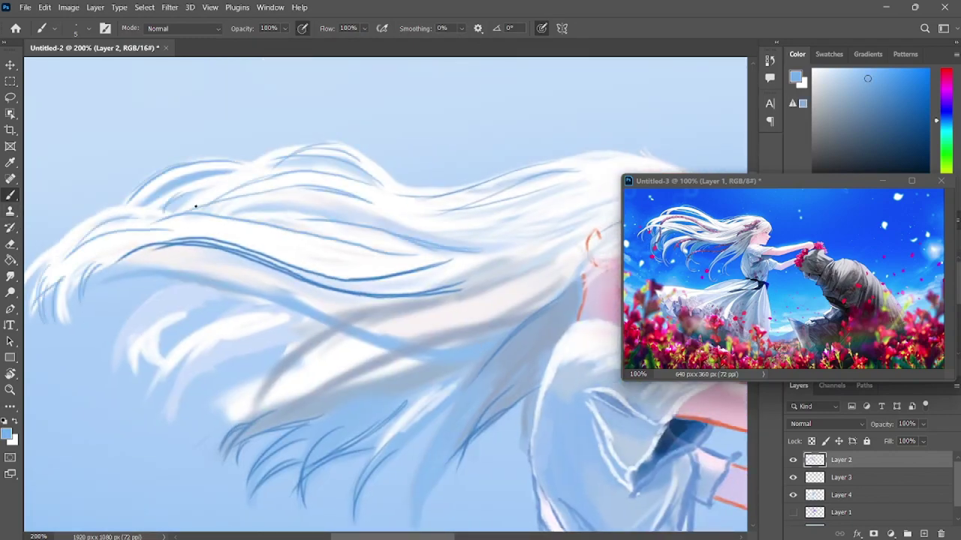
Step: Sample light blues from the hair and tint its grey underside locks with a 20 px brush
scroll(289, 228, "down", 3)
left_click(307, 233, "alt")
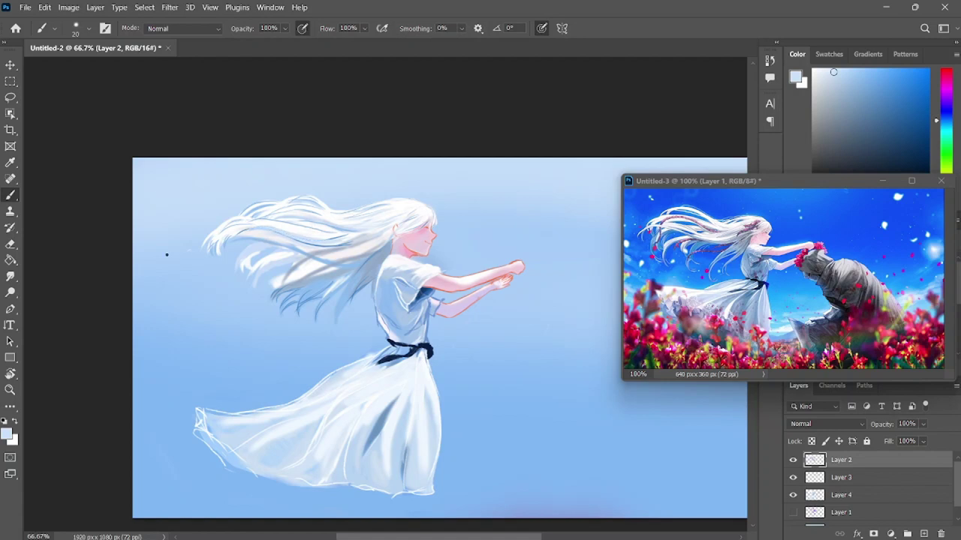
left_click(323, 244, "alt")
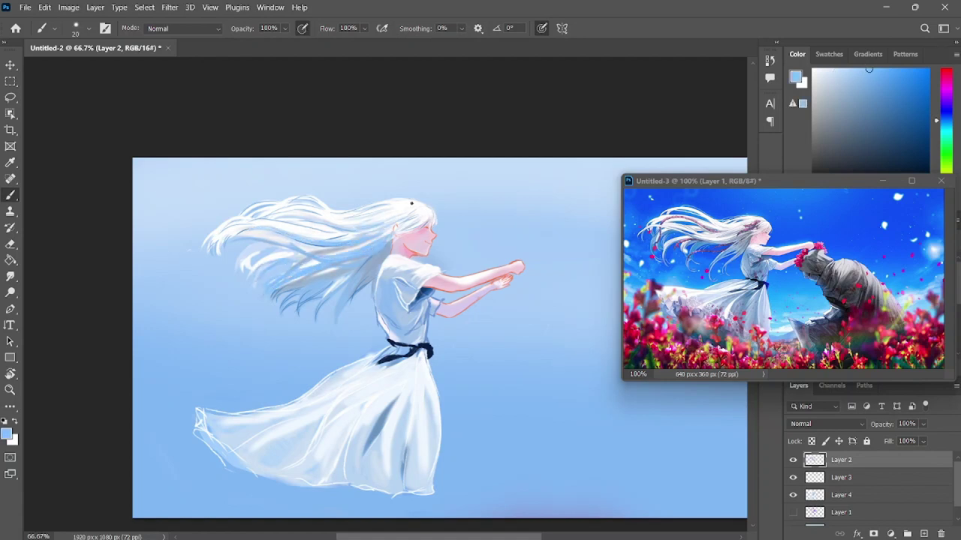
Step: Sample a mauve pink and paint a flower-shaped hair ornament above the ear with an 8 px brush
left_click(418, 239, "alt")
key("bracketleft")
key("bracketleft")
key("bracketleft")
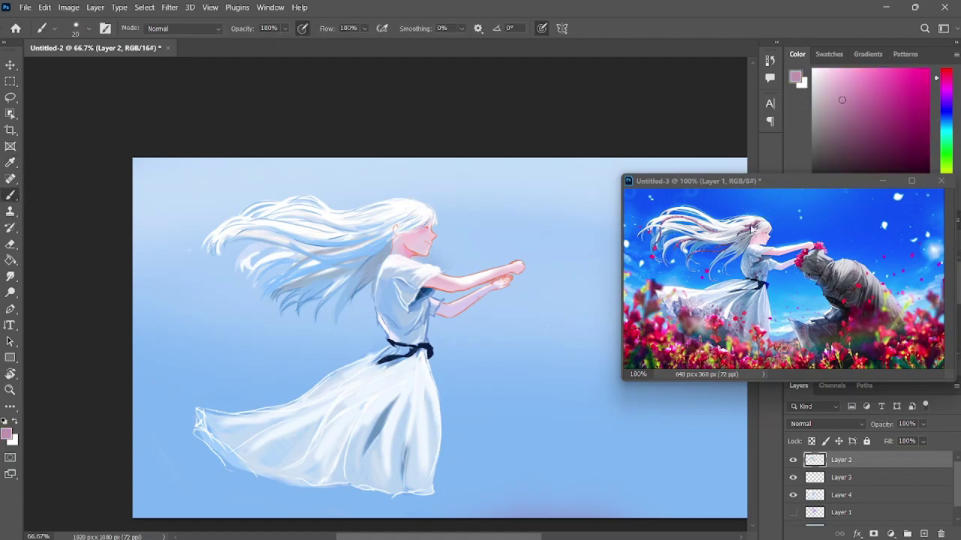
scroll(432, 225, "up", 4)
mouse_move(354, 163)
left_mouse_down()
mouse_move(315, 193)
mouse_move(313, 209)
left_mouse_up()
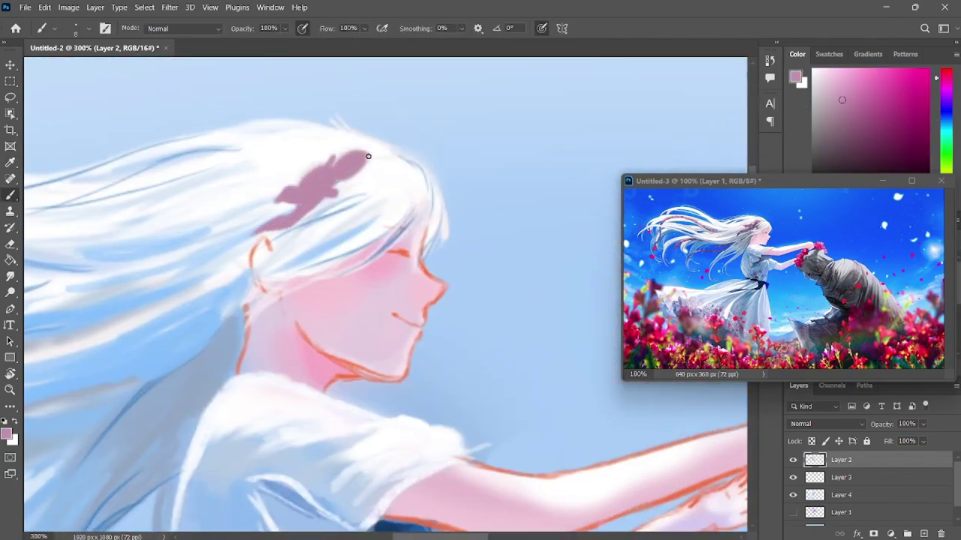
left_click_drag(368, 156, 540, 75)
Step: Reduce the brush size and add pink and darker magenta detail to the hair ornament
left_click_drag(300, 247, 481, 286)
key("bracketleft")
key("bracketleft")
key("bracketleft")
key("bracketleft")
key("bracketleft")
mouse_move(410, 227)
left_mouse_down()
mouse_move(330, 261)
mouse_move(440, 250)
mouse_move(407, 227)
mouse_move(465, 188)
left_mouse_up()
left_click(433, 211, "alt")
Step: Paint a long dark magenta ribbon hanging from behind the ear down past the blouse's back
left_click_drag(359, 298, 290, 393)
left_click_drag(263, 443, 339, 329)
left_click_drag(367, 259, 259, 482)
Step: Paint wavy magenta ribbons streaming through the middle and lower hair locks
left_click_drag(299, 252, 182, 339)
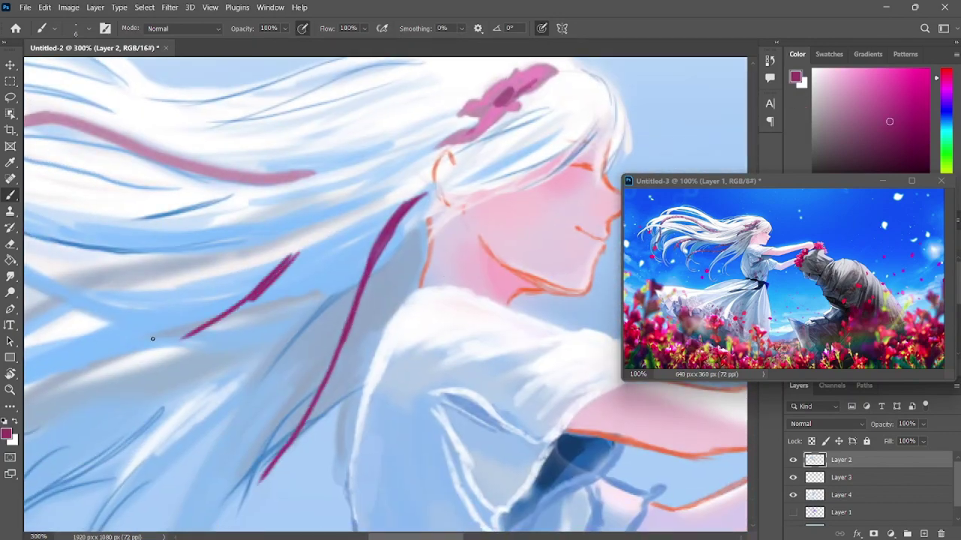
mouse_move(259, 297)
left_mouse_down()
mouse_move(60, 414)
mouse_move(280, 427)
left_mouse_up()
left_click_drag(551, 252, 166, 490)
left_click_drag(372, 255, 174, 360)
left_click_drag(251, 292, 120, 390)
left_click_drag(162, 204, 81, 258)
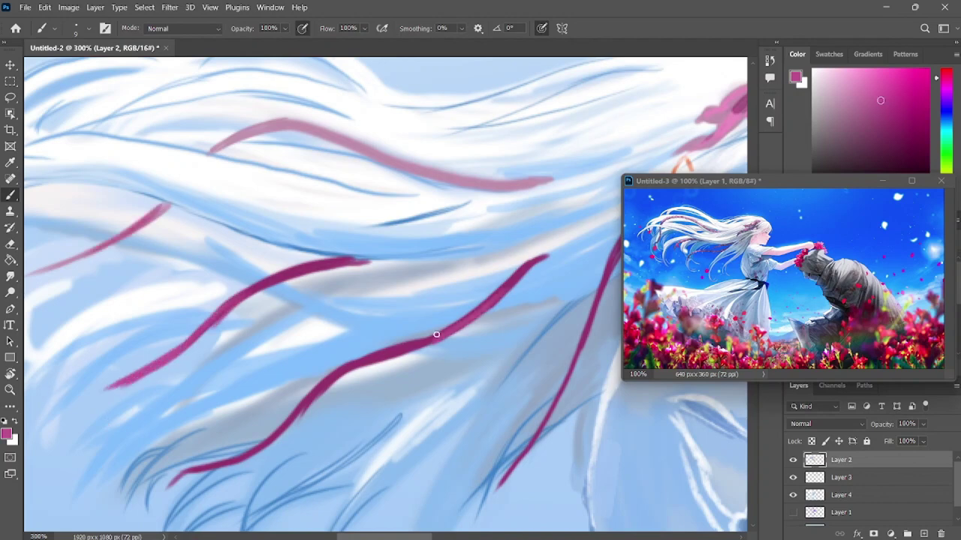
Step: Paint a pink ribbon along the upper hair and soften the ribbons with pale pink using a 20 px brush
key("ctrl+1")
left_click_drag(380, 215, 424, 226)
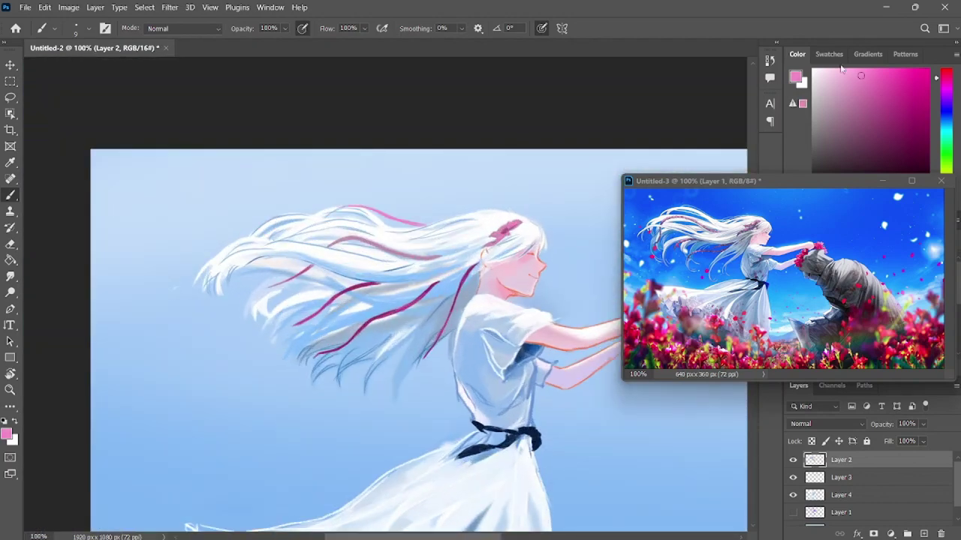
left_click(818, 74)
left_click_drag(429, 261, 333, 237)
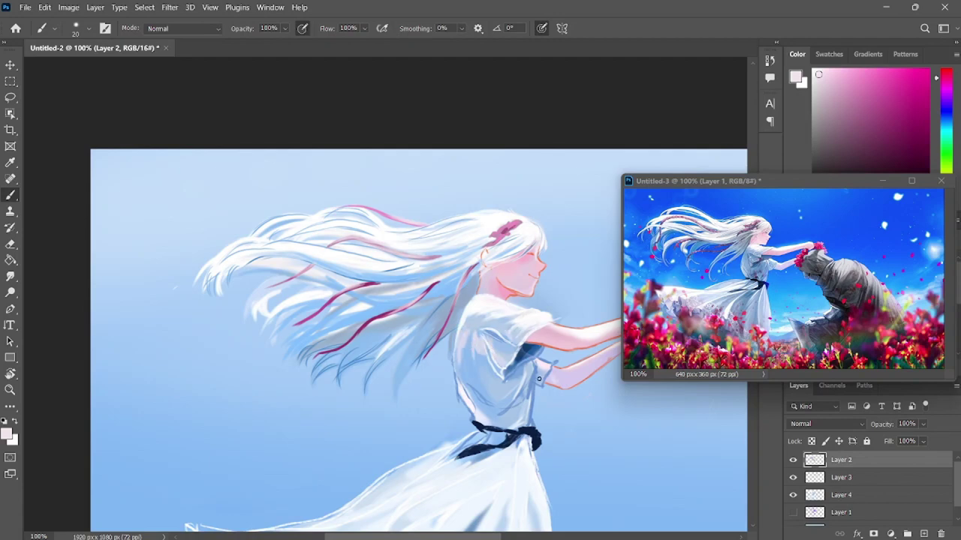
left_click_drag(538, 378, 419, 296)
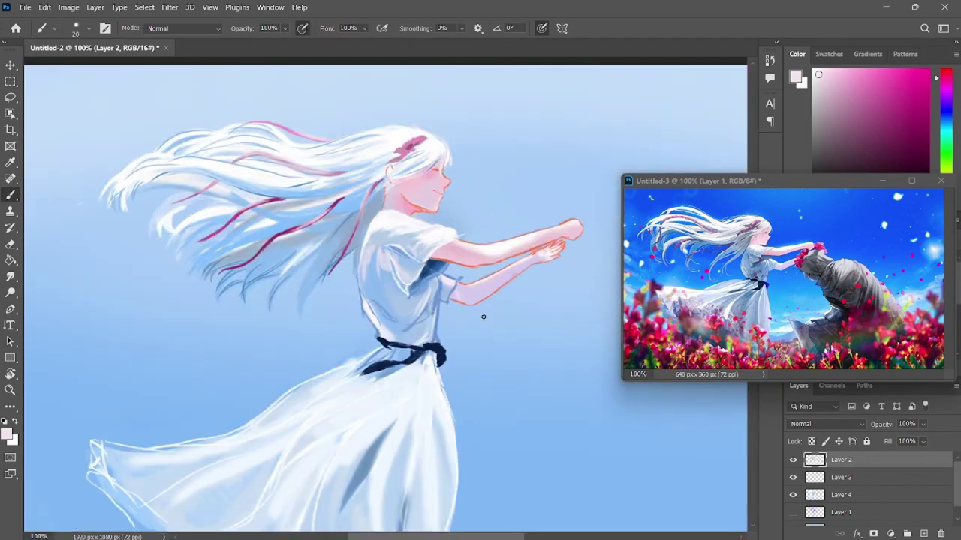
Step: Sample a saturated blue and paint the upper sky behind the girl on Layer 0 with a 700 px brush
key("alt+Tab")
scroll(360, 286, "down", 1)
scroll(360, 285, "up", 4)
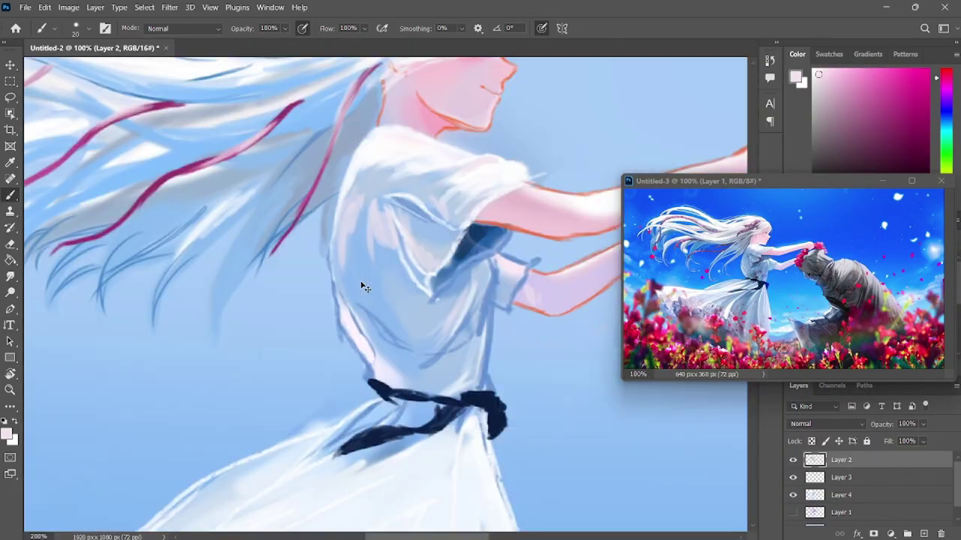
scroll(560, 310, "down", 1)
key("alt+comma")
scroll(461, 307, "down", 2)
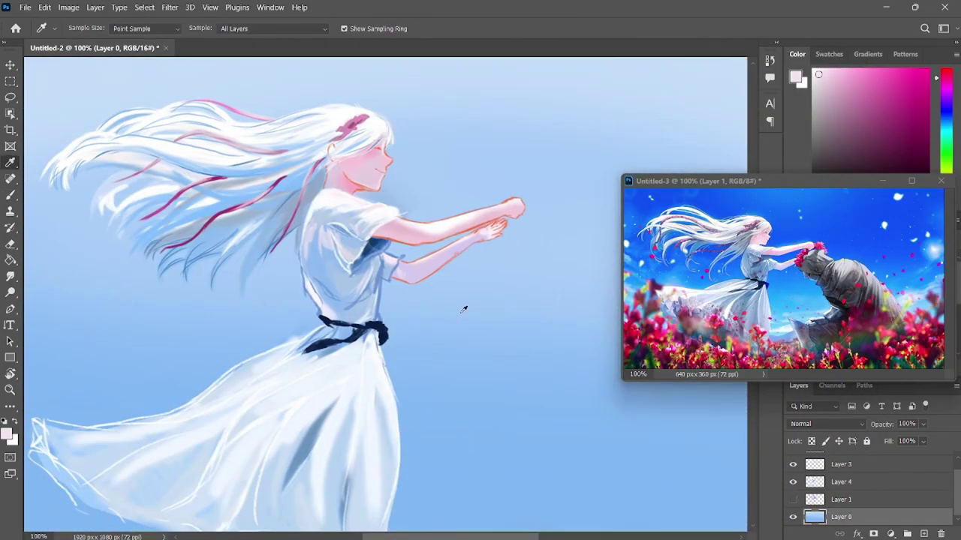
left_click(551, 127, "alt")
left_click_drag(552, 128, 649, 60)
mouse_move(526, 195)
left_mouse_down()
mouse_move(708, 139)
mouse_move(530, 284)
left_mouse_up()
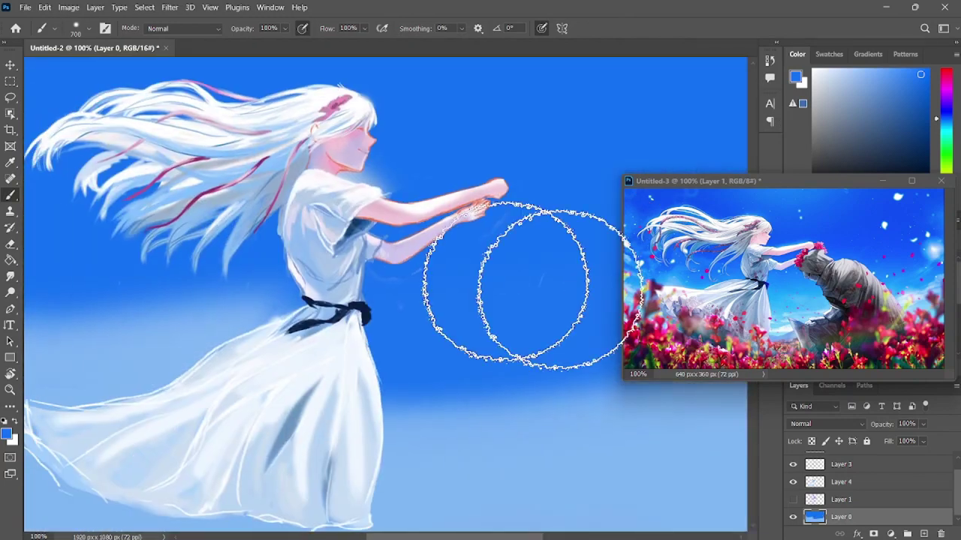
left_click_drag(204, 297, 412, 309)
Step: Paint the lower sky in light cyan and move the reference image clear of the canvas
scroll(411, 309, "down", 1)
left_click(103, 429, "alt")
mouse_move(103, 429)
left_mouse_down()
mouse_move(102, 360)
mouse_move(147, 352)
left_mouse_up()
left_click_drag(723, 181, 863, 324)
Step: Repaint the lower sky with sampled saturated blue and add a light periwinkle area along its lower edge with a smaller brush
left_click(650, 247, "alt")
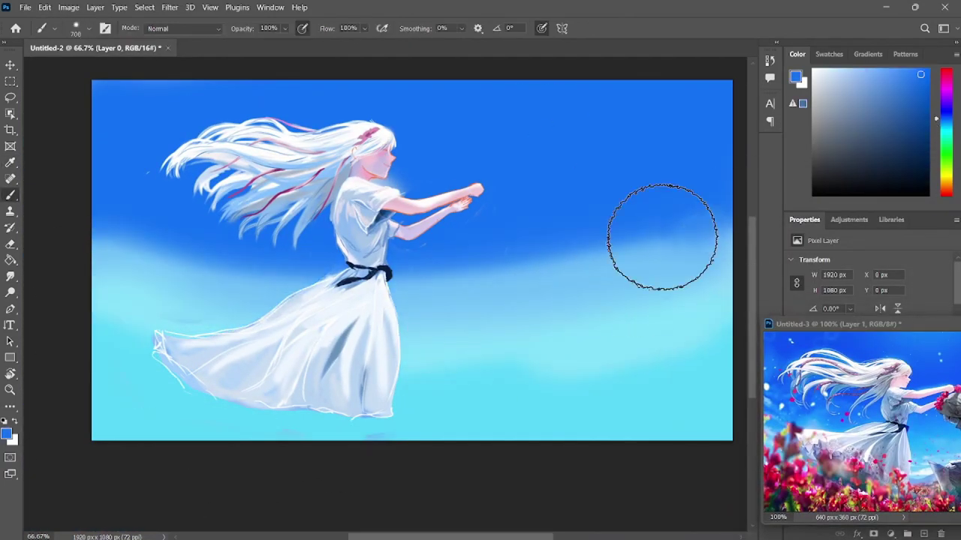
mouse_move(650, 247)
left_mouse_down()
mouse_move(450, 266)
mouse_move(150, 353)
left_mouse_up()
key("bracketleft")
key("bracketleft")
key("bracketleft")
key("bracketleft")
left_click(570, 360, "alt")
mouse_move(570, 360)
left_mouse_down()
mouse_move(206, 418)
mouse_move(205, 488)
left_mouse_up()
Step: Sample a light blue and paint streaky clouds on both sides of the girl with a 100 px brush
left_click(225, 421, "alt")
key("bracketleft")
key("bracketleft")
key("bracketleft")
mouse_move(105, 226)
left_mouse_down()
mouse_move(214, 337)
mouse_move(270, 300)
left_mouse_up()
left_click_drag(721, 225, 443, 353)
left_click_drag(412, 285, 576, 295)
left_click_drag(627, 237, 566, 256)
left_click_drag(142, 87, 98, 188)
left_click_drag(282, 266, 180, 331)
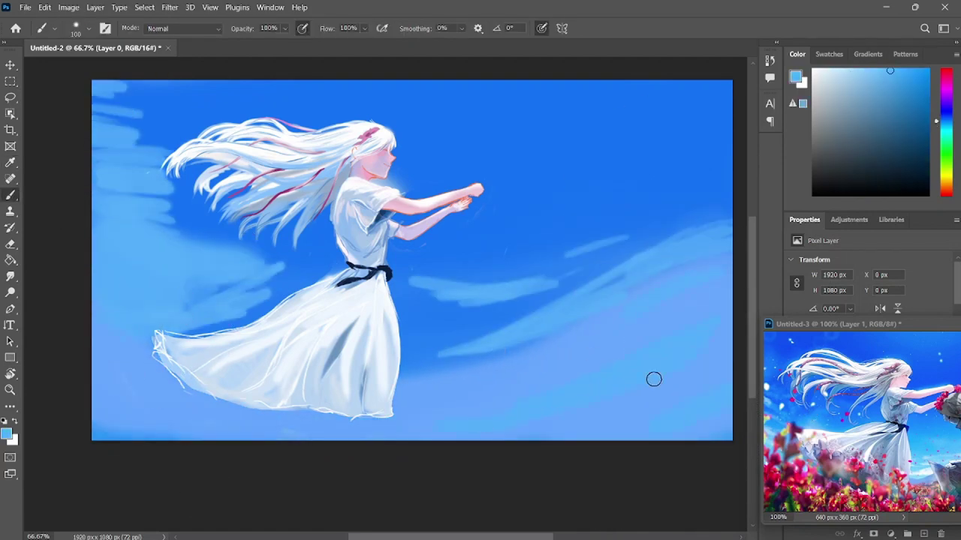
Step: Paint a soft white glow around the girl's face, hands, dress and hair with a 400 px brush
key("bracketright")
key("bracketright")
key("bracketright")
left_click(375, 315, "alt")
mouse_move(368, 143)
left_mouse_down()
mouse_move(440, 328)
mouse_move(480, 212)
mouse_move(461, 200)
left_mouse_up()
key("ctrl+z")
key("ctrl+z")
left_click(553, 187, "alt")
left_click_drag(398, 412, 381, 238)
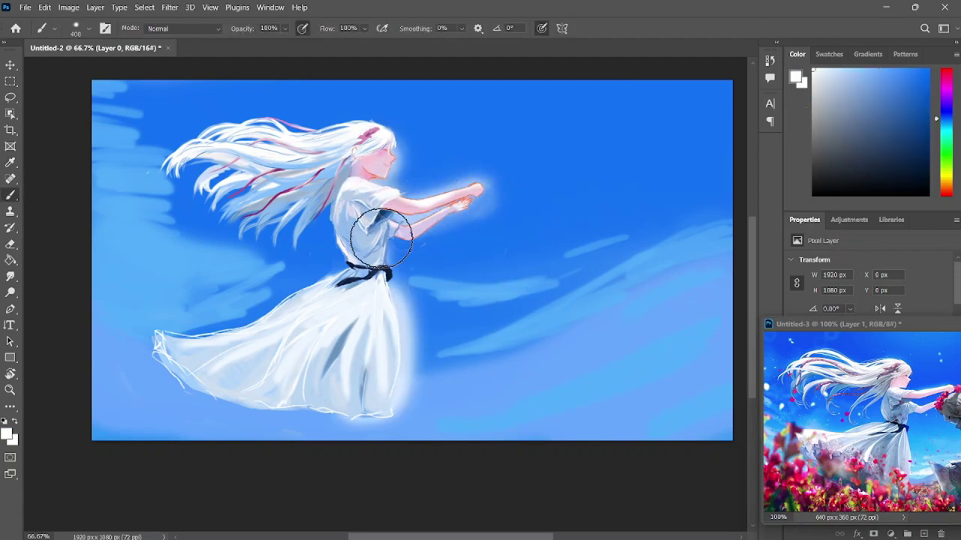
mouse_move(195, 169)
left_mouse_down()
mouse_move(275, 193)
mouse_move(231, 195)
left_mouse_up()
Step: Trim the glow with saturated blue and blend lighter azure over the sky around the girl
key("i")
left_click_drag(191, 214, 199, 176)
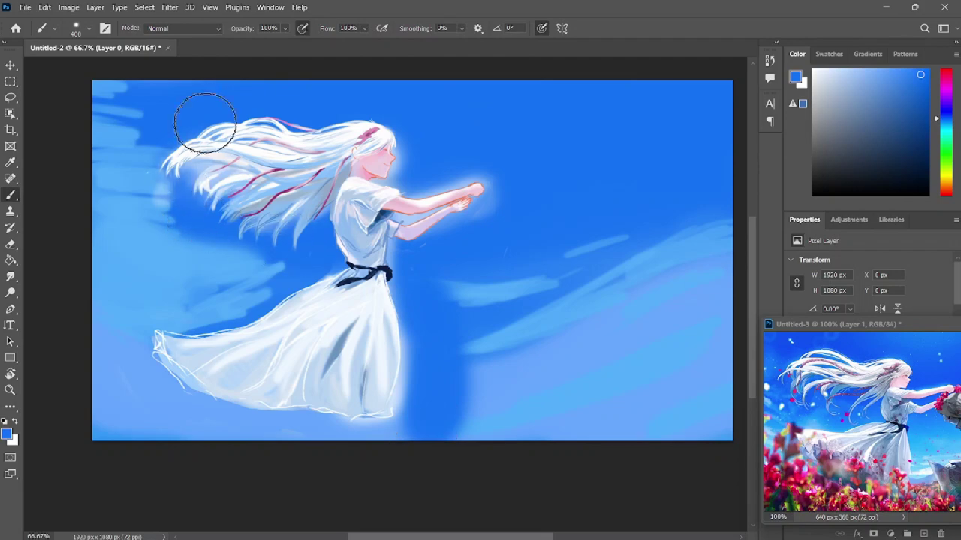
mouse_move(229, 262)
left_mouse_down()
mouse_move(267, 396)
mouse_move(493, 401)
mouse_move(475, 244)
mouse_move(641, 127)
mouse_move(469, 355)
left_mouse_up()
Step: Add a new layer above Layer 2, set the colour to crimson red and choose a textured brush preset
key("F7")
left_click(869, 459)
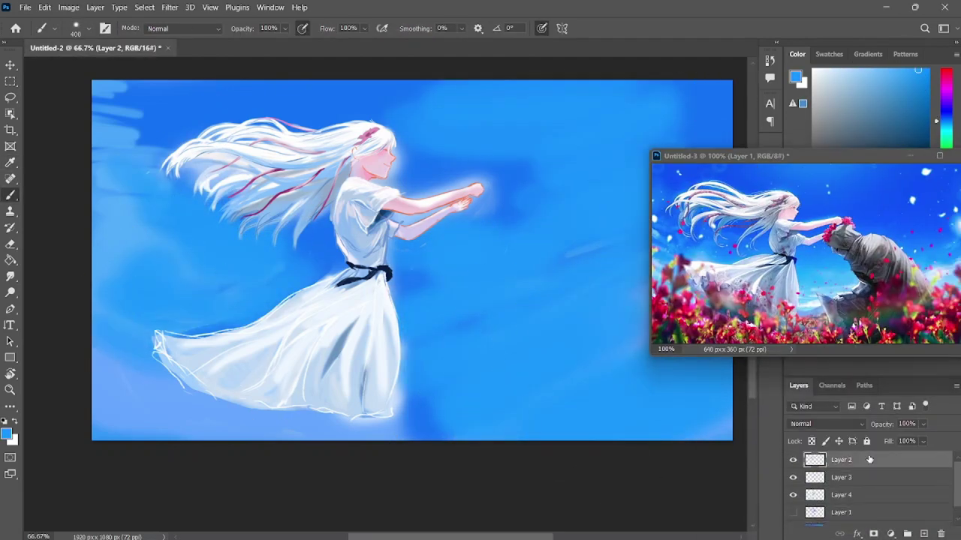
key("bracketleft")
key("bracketleft")
key("bracketleft")
key("bracketleft")
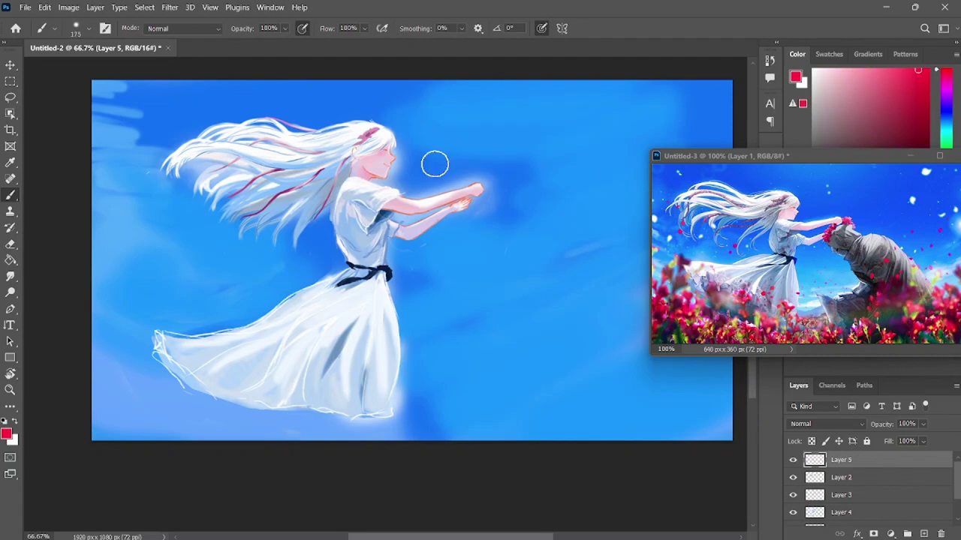
right_click(578, 320)
scroll(660, 473, "down", 2)
left_click(660, 478)
key("Return")
mouse_move(668, 471)
left_mouse_down()
mouse_move(56, 316)
mouse_move(510, 481)
mouse_move(600, 465)
left_mouse_up()
key("ctrl+z")
key("ctrl+z")
Step: Spray a grainy white glow around the girl's hair and outstretched hands, enlarging the texture brush to 125 px
key("bracketright")
key("bracketright")
key("bracketright")
key("bracketright")
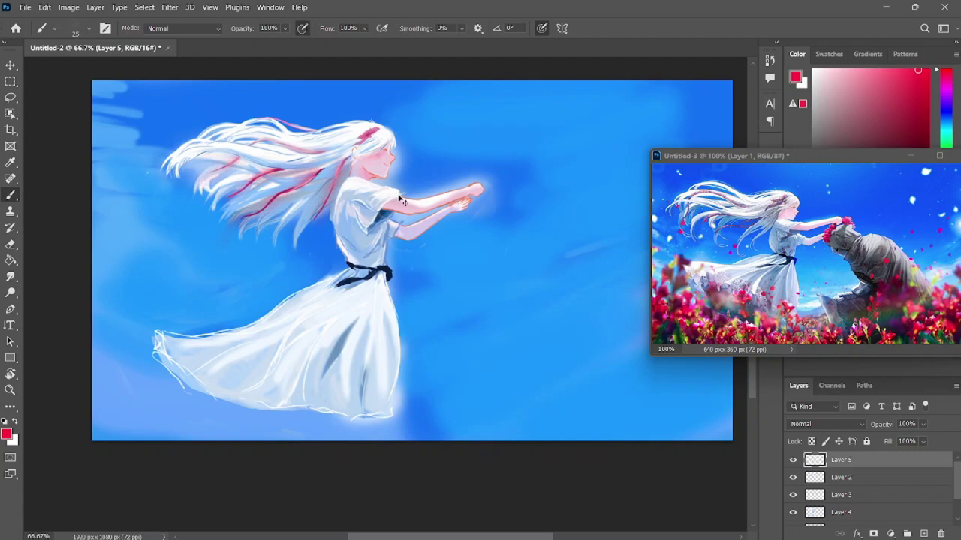
left_click_drag(188, 132, 237, 119)
key("bracketright")
key("bracketright")
key("bracketright")
key("bracketright")
key("bracketright")
key("bracketright")
key("bracketright")
key("bracketright")
key("bracketright")
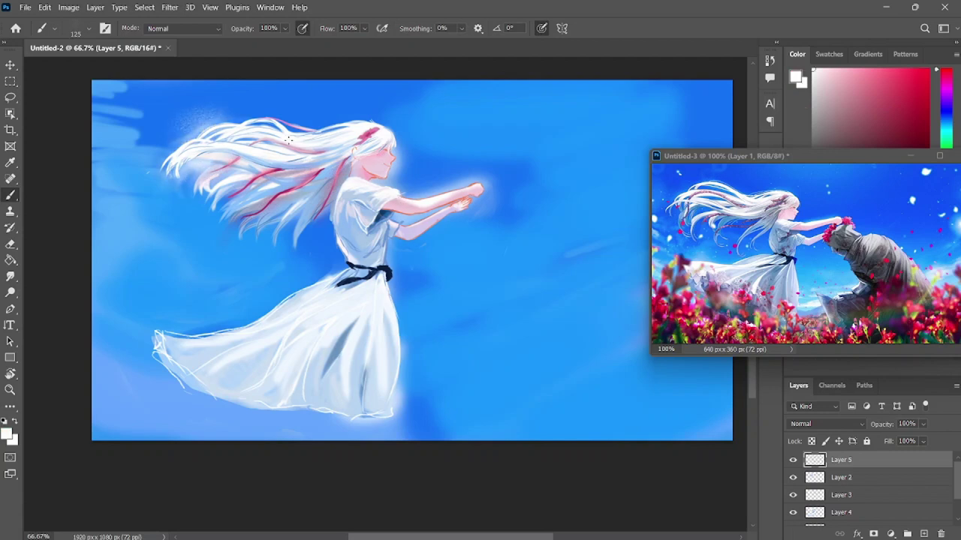
left_click_drag(161, 150, 289, 111)
left_click_drag(462, 216, 488, 197)
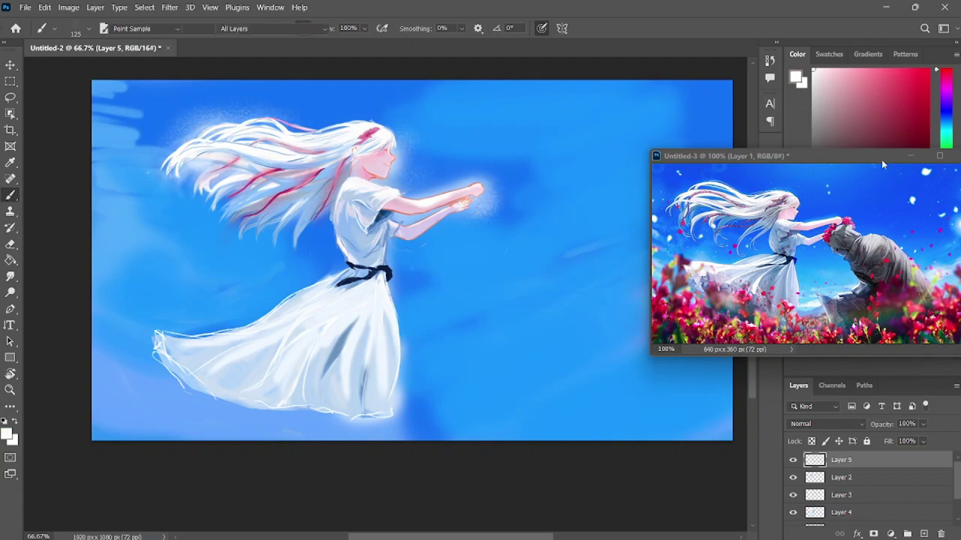
Step: Sample a deeper blue and spray grainy texture across the upper sky with the brush enlarged to 400 px
left_click(525, 105, "alt")
key("bracketright")
key("bracketright")
key("bracketright")
key("bracketright")
key("bracketright")
key("bracketright")
left_click_drag(481, 105, 615, 180)
Step: Choose a square-tipped brush at 70 px and block in the flower field below the dress with sampled crimson, pink and magenta
right_click(397, 316)
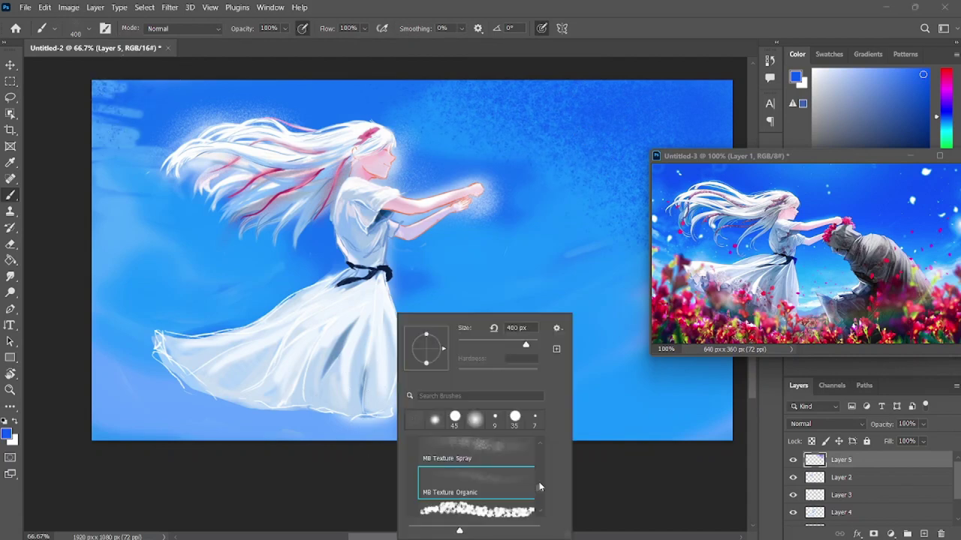
left_click(465, 480)
left_click(654, 306, "alt")
key("bracketleft")
key("bracketleft")
key("bracketleft")
key("bracketleft")
key("bracketleft")
key("bracketleft")
mouse_move(105, 382)
left_mouse_down()
mouse_move(248, 397)
mouse_move(658, 393)
mouse_move(189, 393)
mouse_move(444, 433)
mouse_move(619, 438)
mouse_move(675, 375)
mouse_move(232, 424)
mouse_move(397, 457)
mouse_move(671, 425)
left_mouse_up()
left_click(739, 319, "alt")
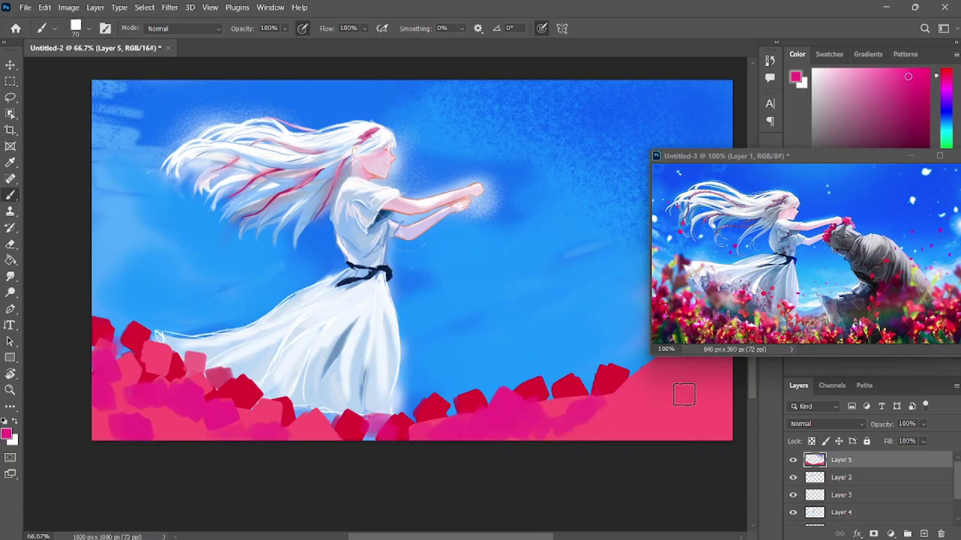